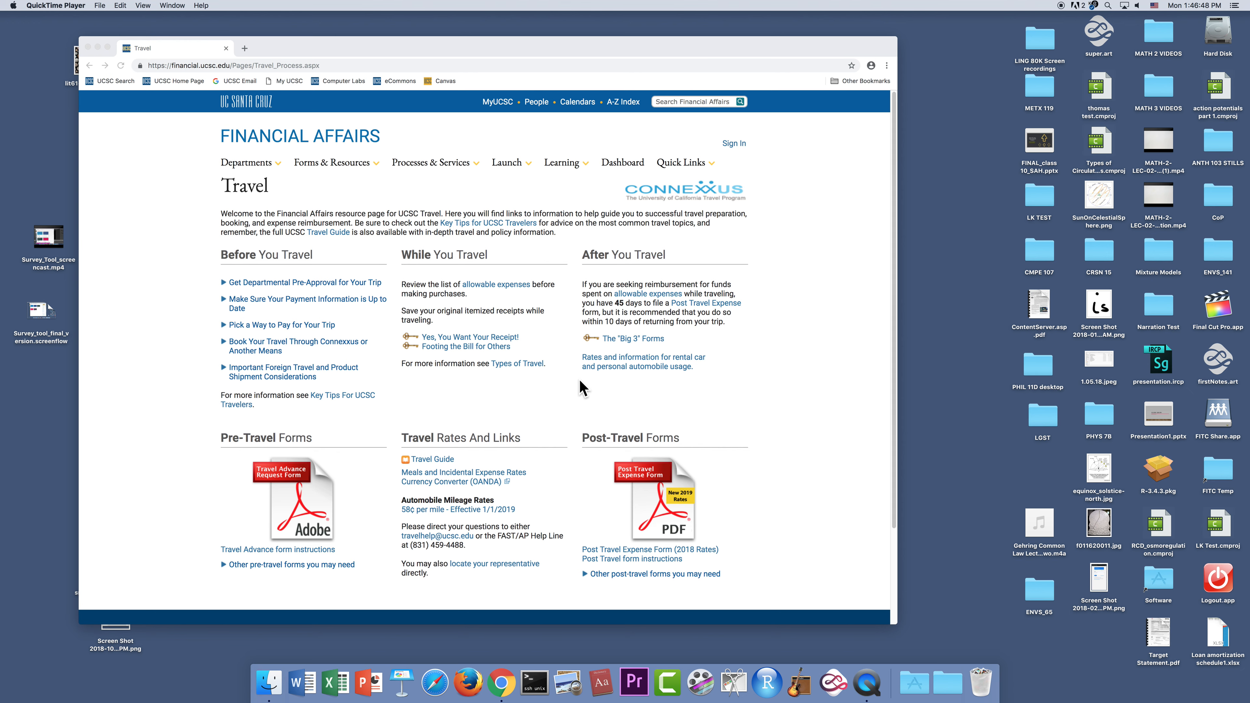
In a new Chrome tab, go to financial.ucsc.edu and open its Travel page under Processes & Services.
click(245, 47)
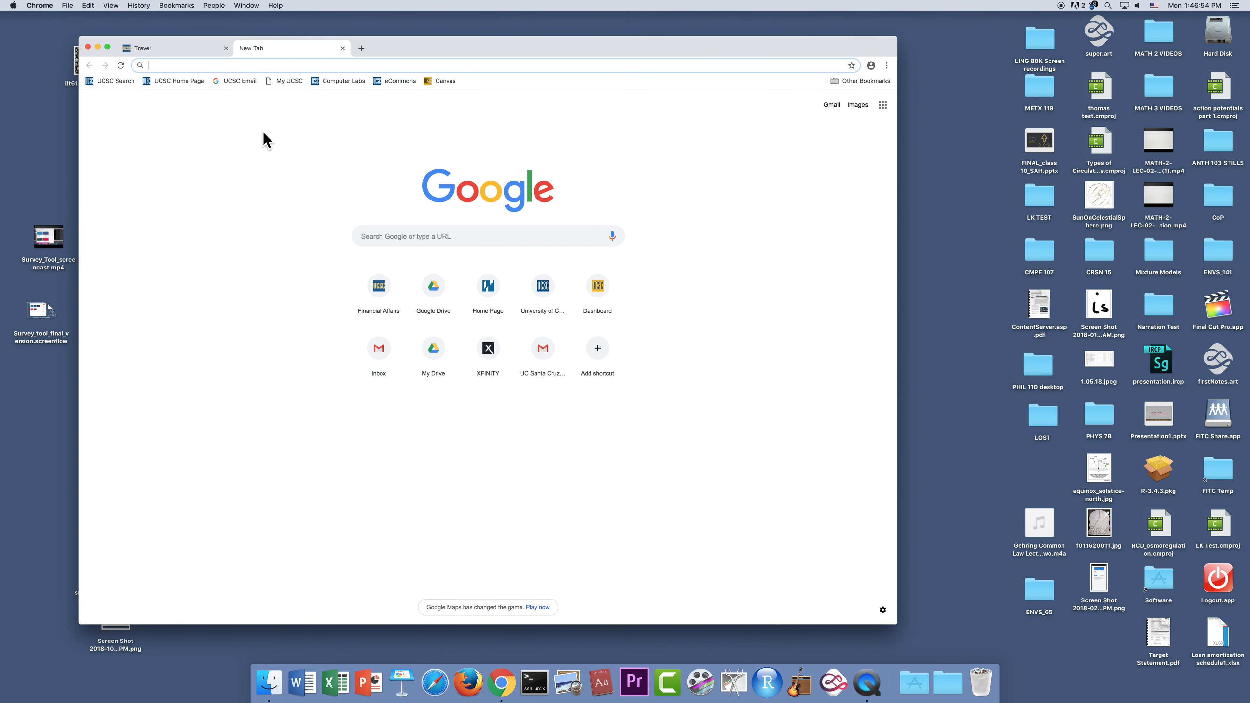
text(finan)
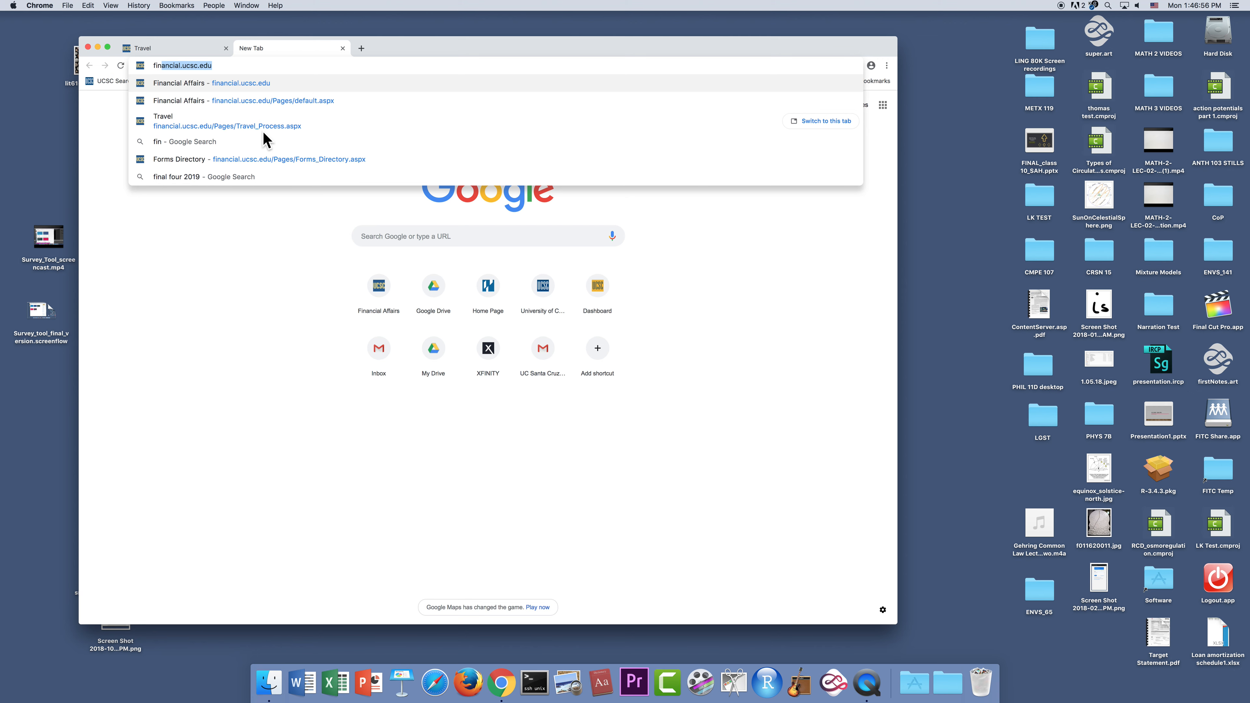
text(cial.)
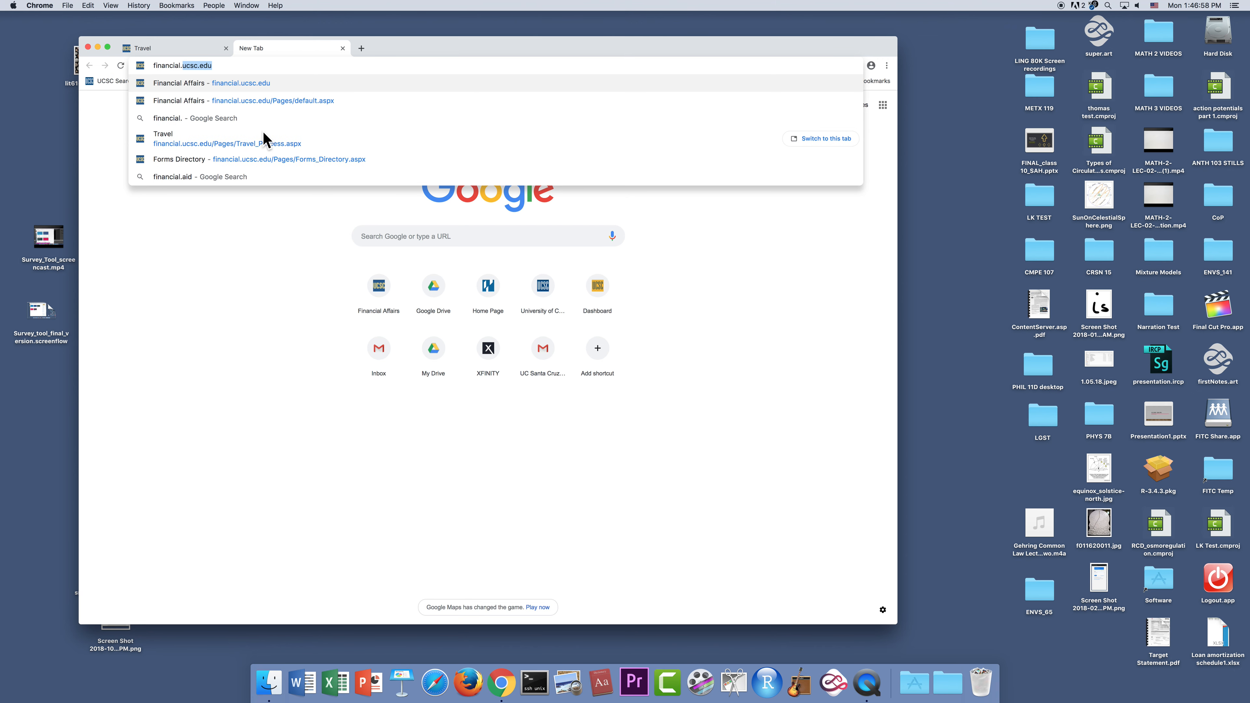
text(ucsc.edu)
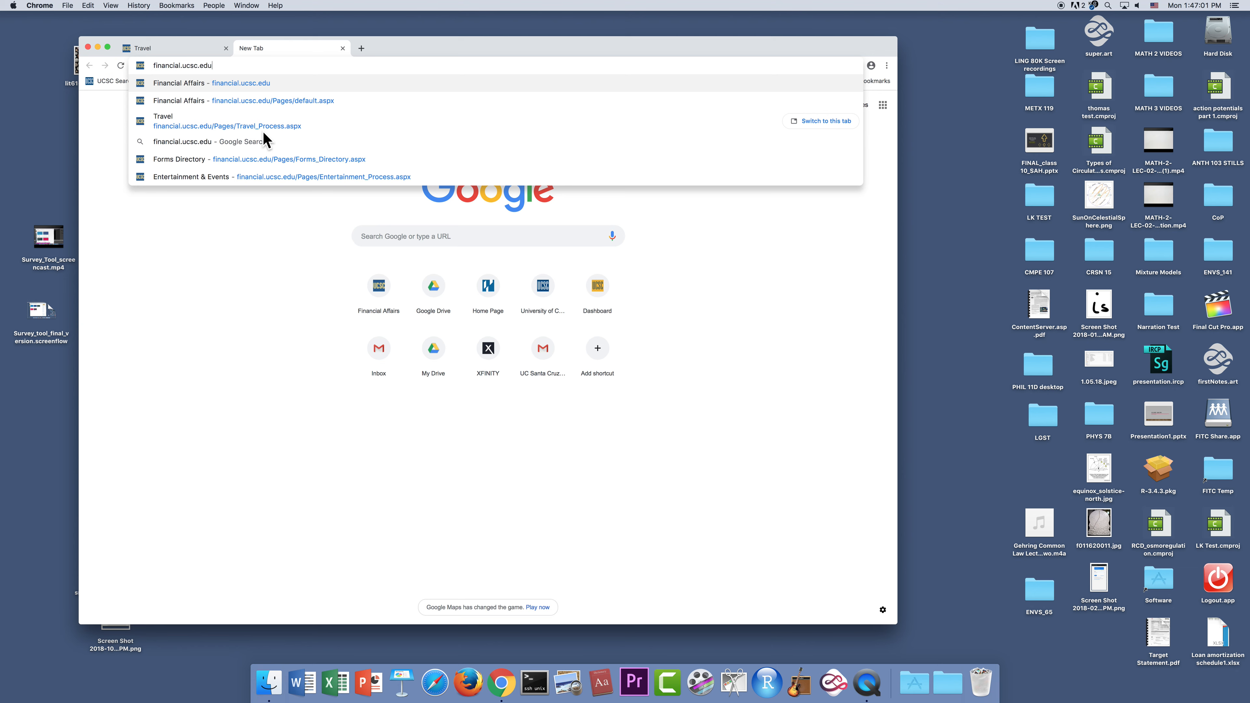
key(Return)
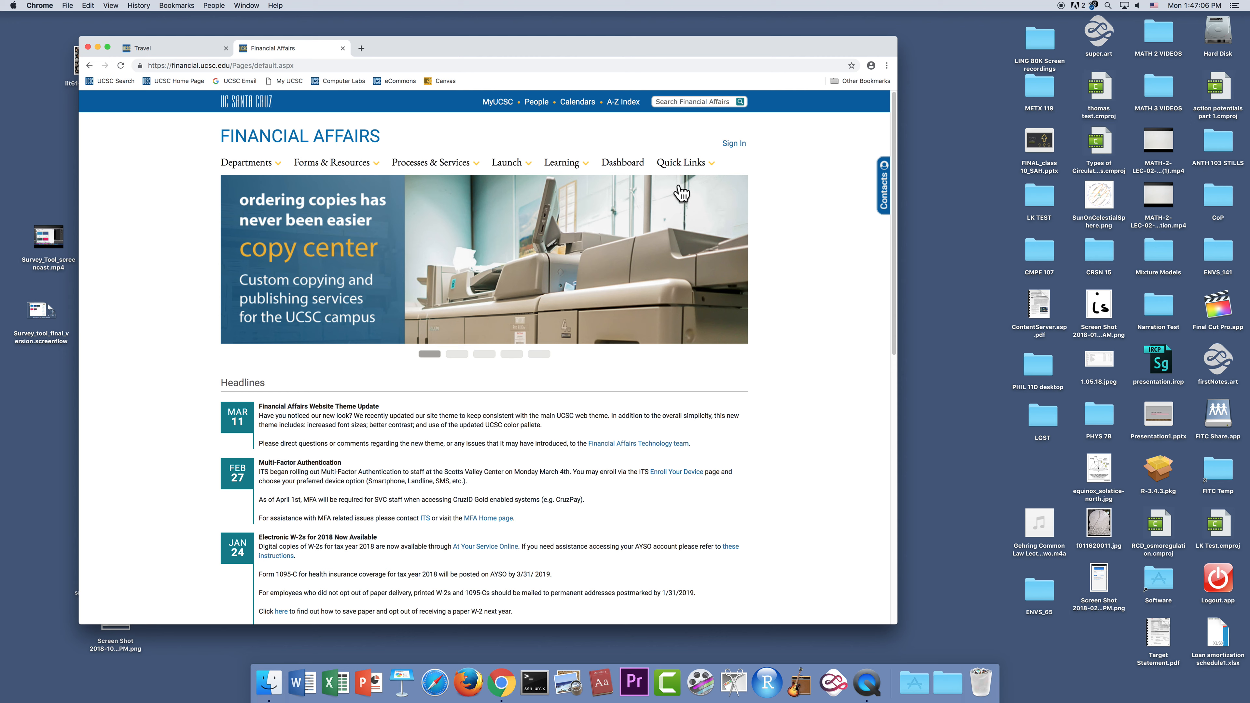
mouse_move(432, 168)
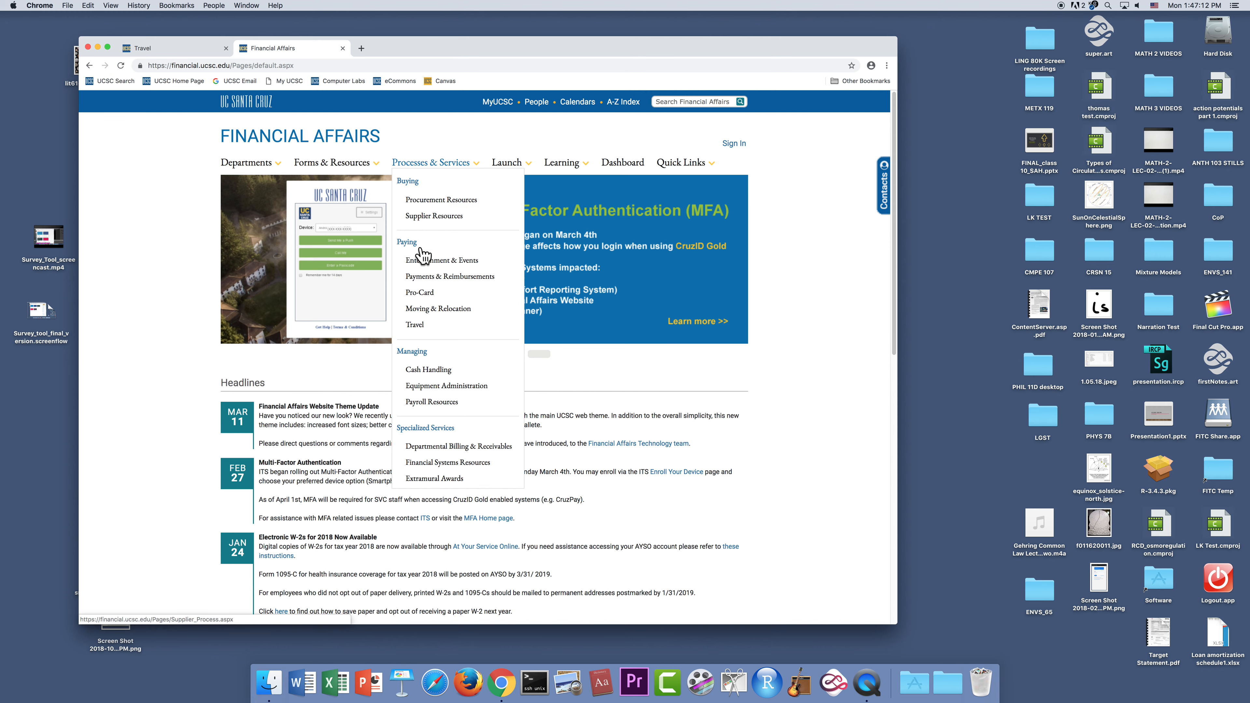
click(414, 327)
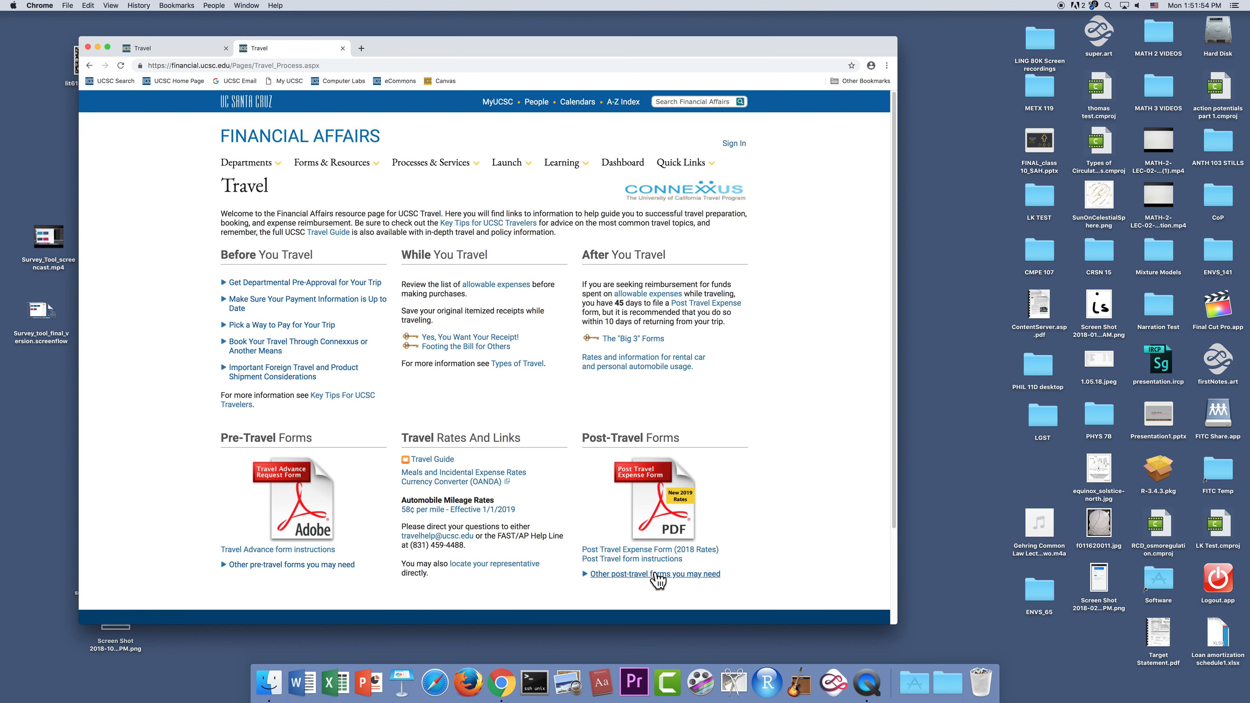
Open the Post Travel Expense Form PDF, dismissing the Adobe PDF notice along the way.
click(665, 508)
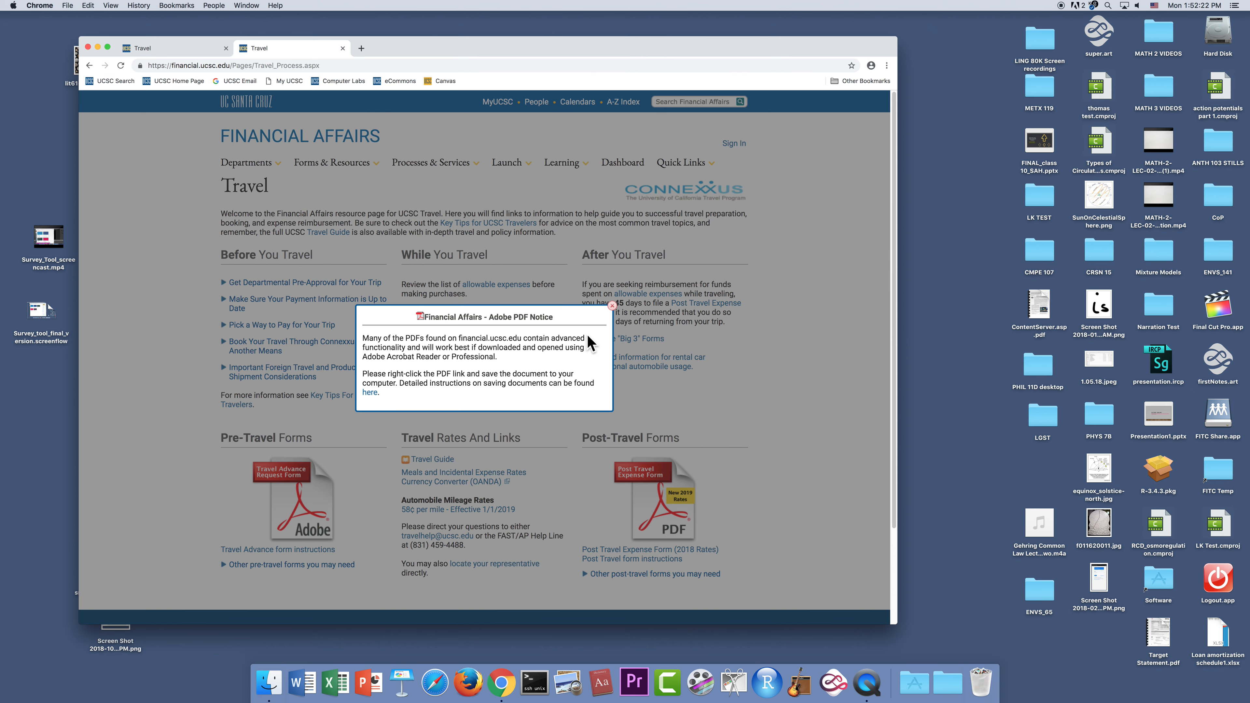
click(614, 311)
click(660, 505)
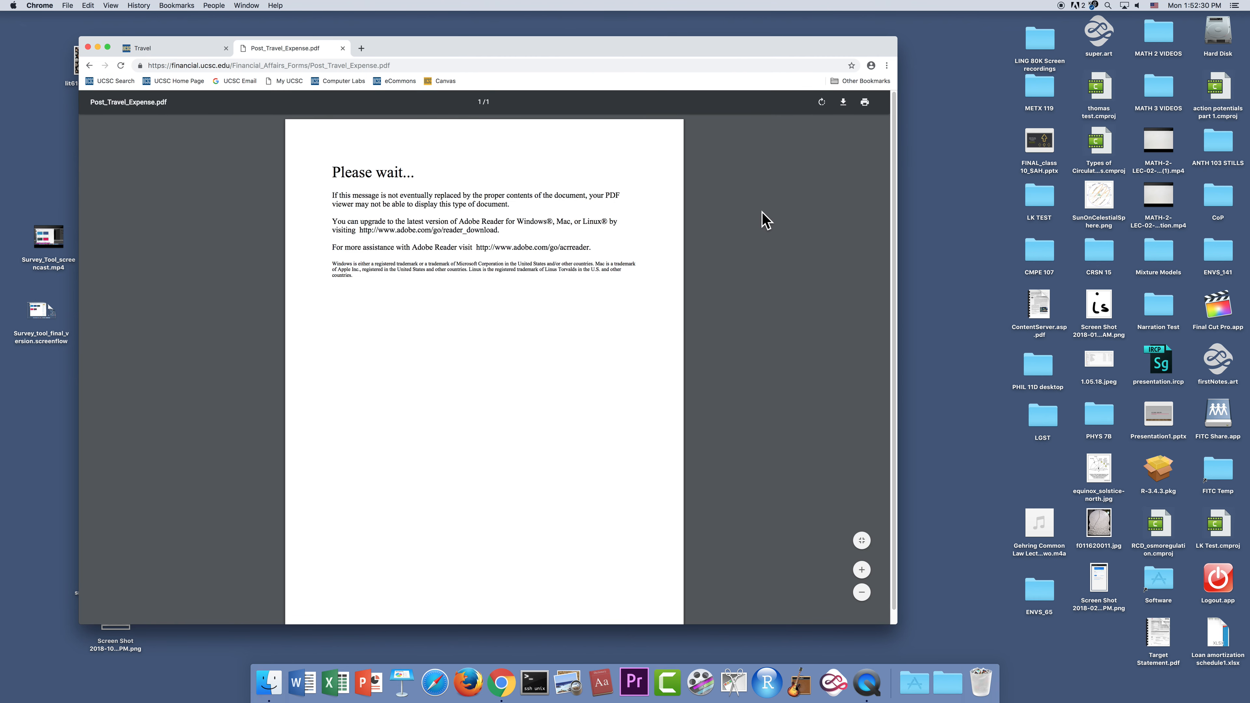
Download Post_Travel_Expense.pdf from Chrome's PDF viewer to the Desktop.
click(843, 104)
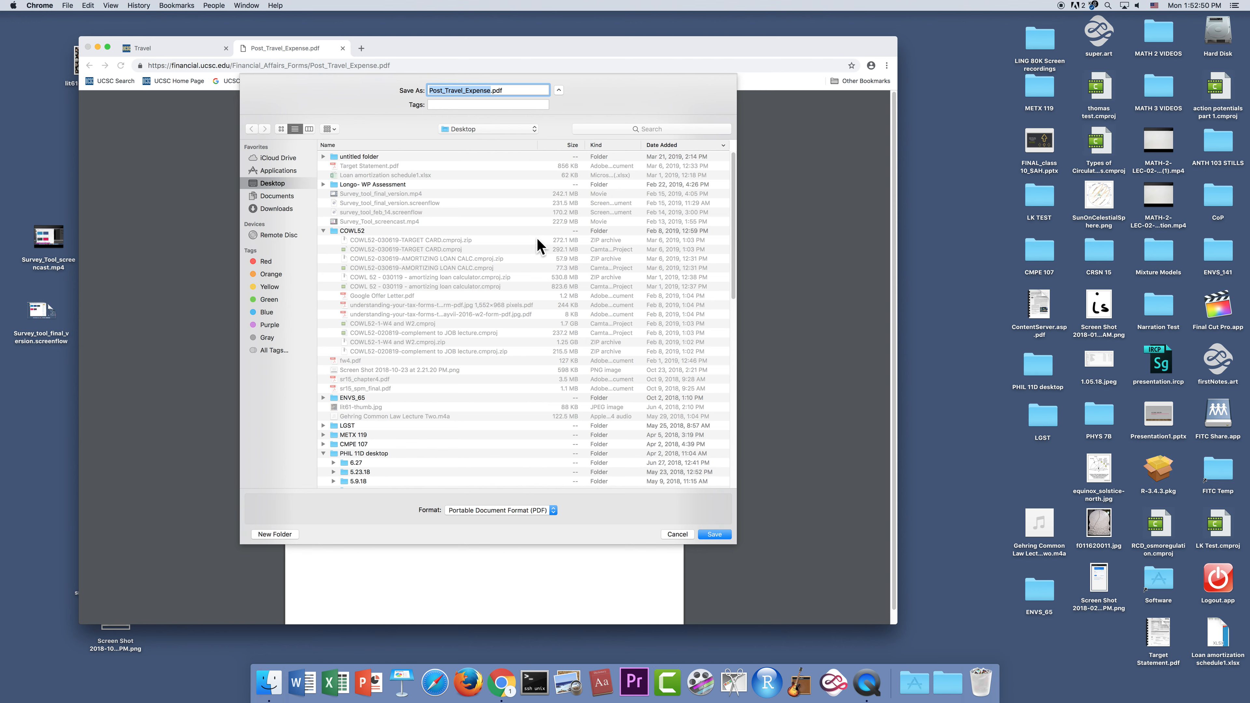
click(712, 535)
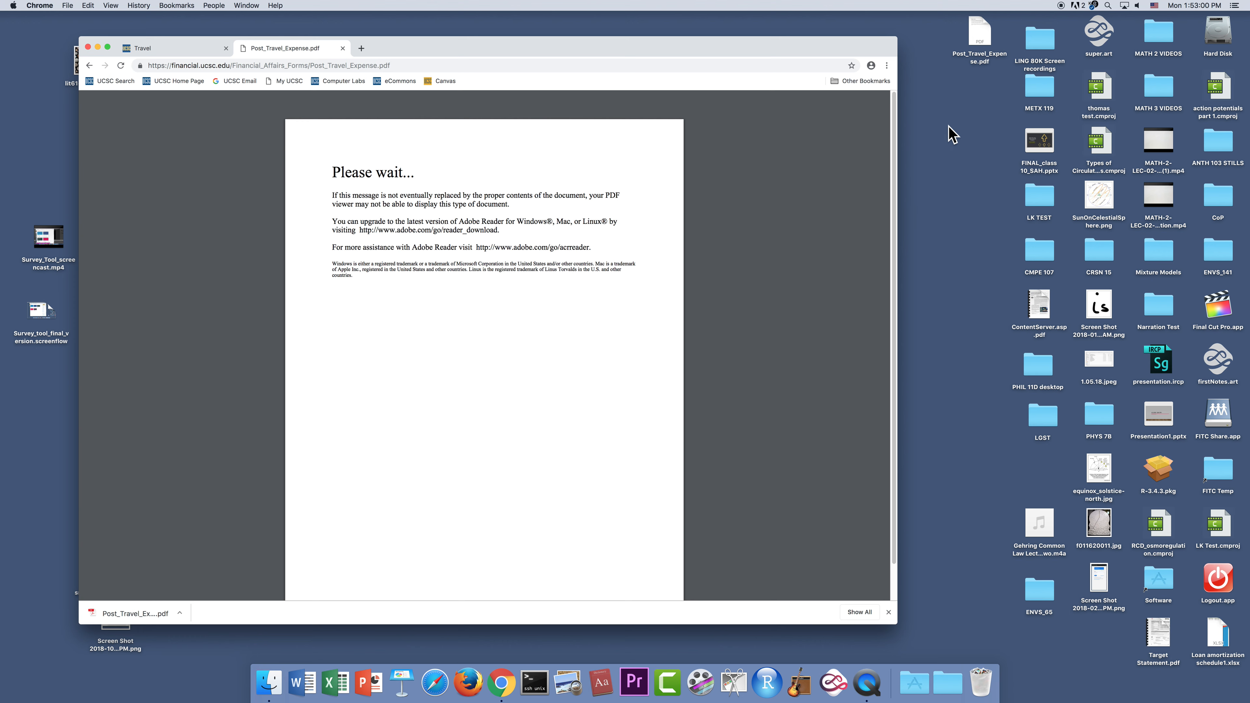
Open the Desktop copy of Post_Travel_Expense.pdf with Adobe Acrobat Reader DC.
right_click(978, 39)
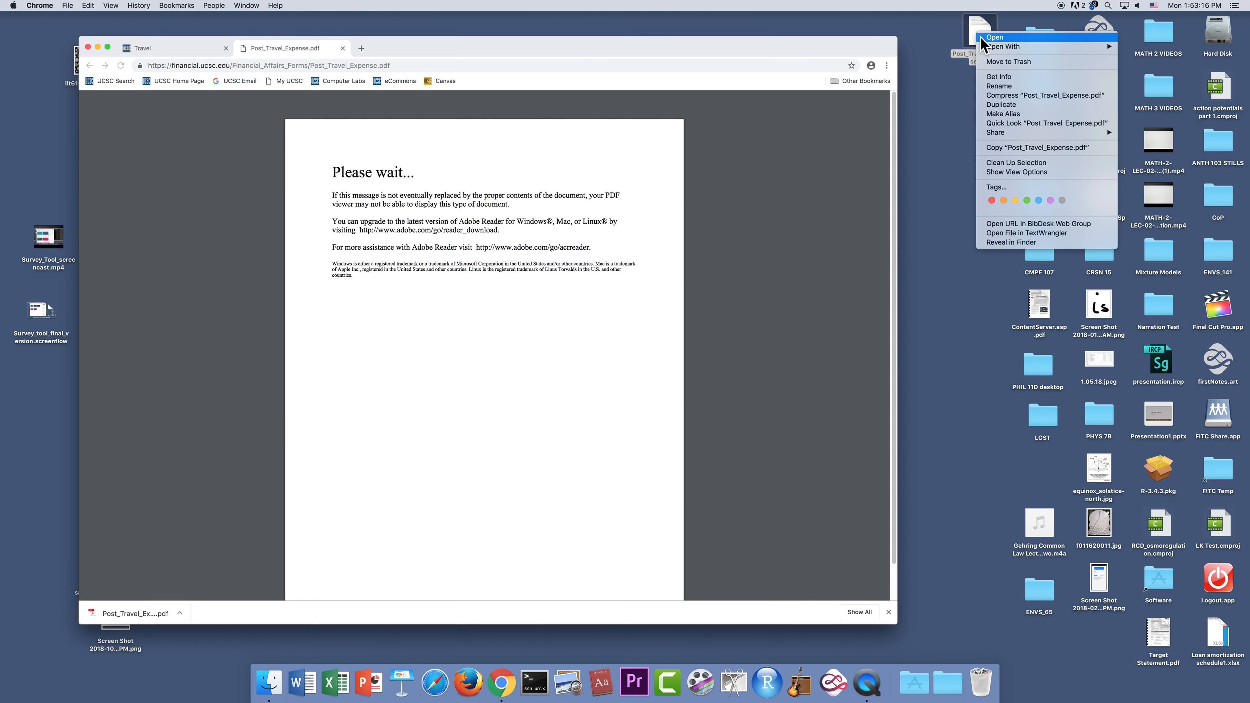
mouse_move(1000, 48)
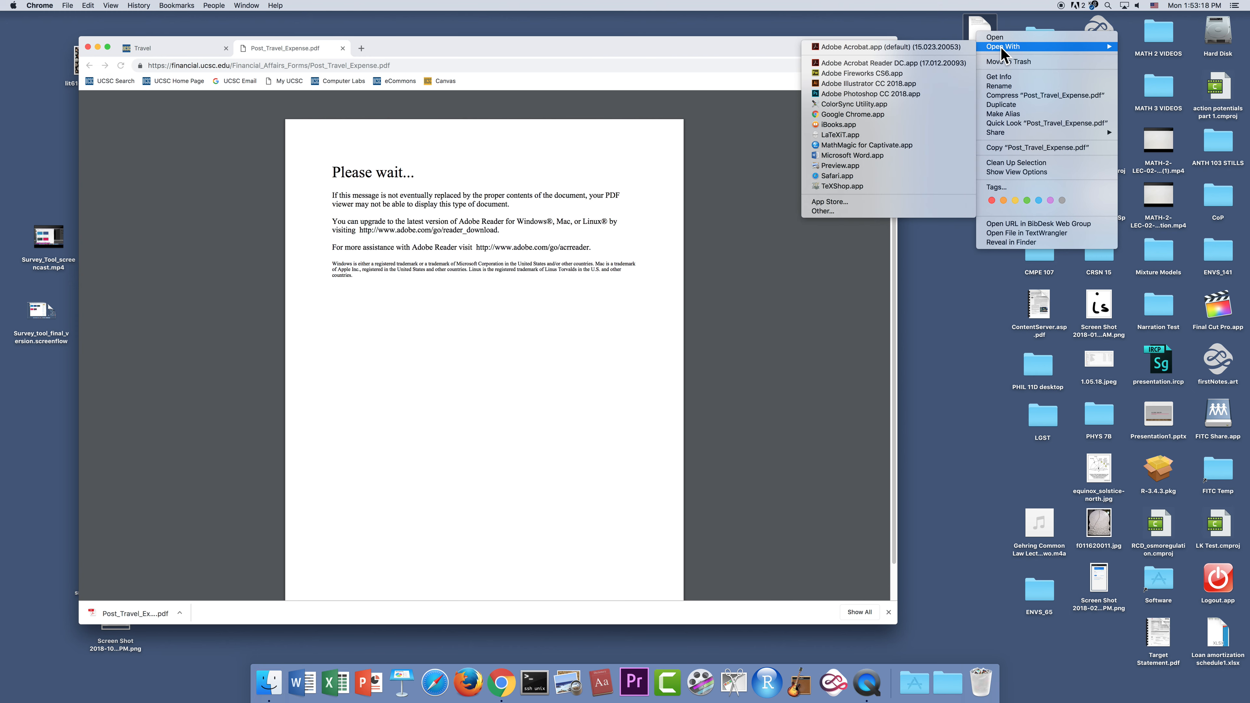
click(891, 65)
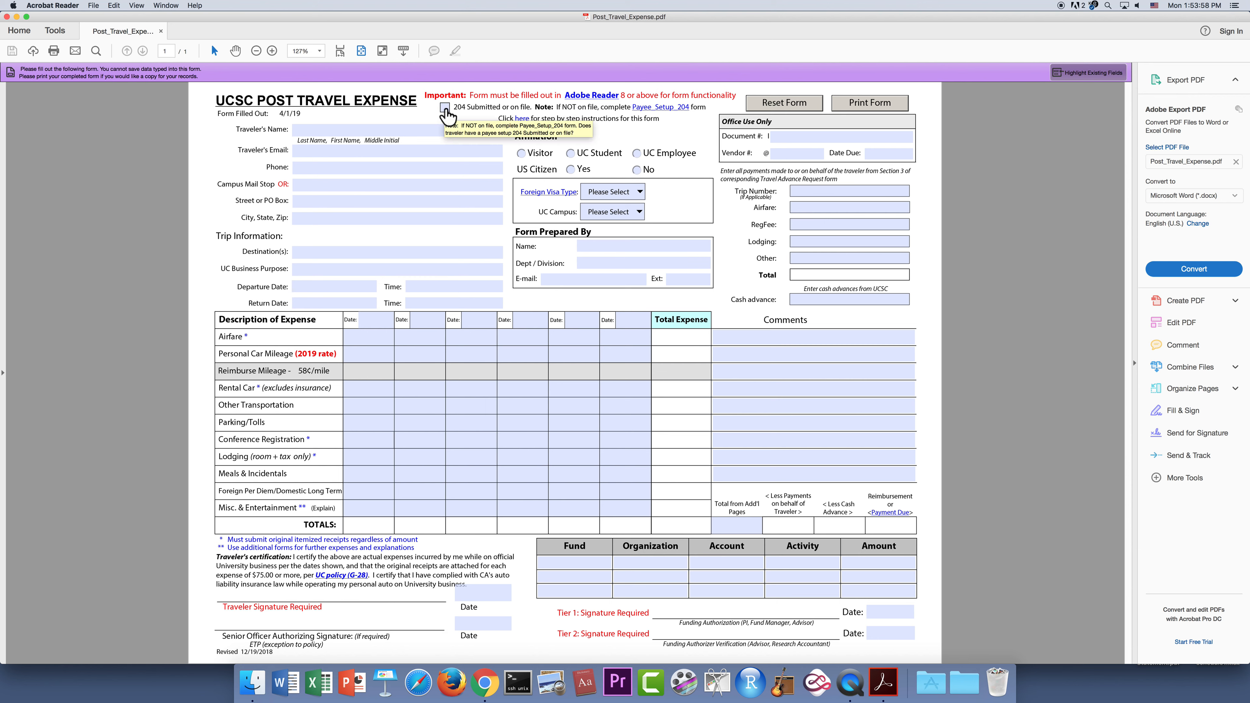
Click the 204 Submitted checkbox and close the Cannot Save Form Information notice.
click(446, 110)
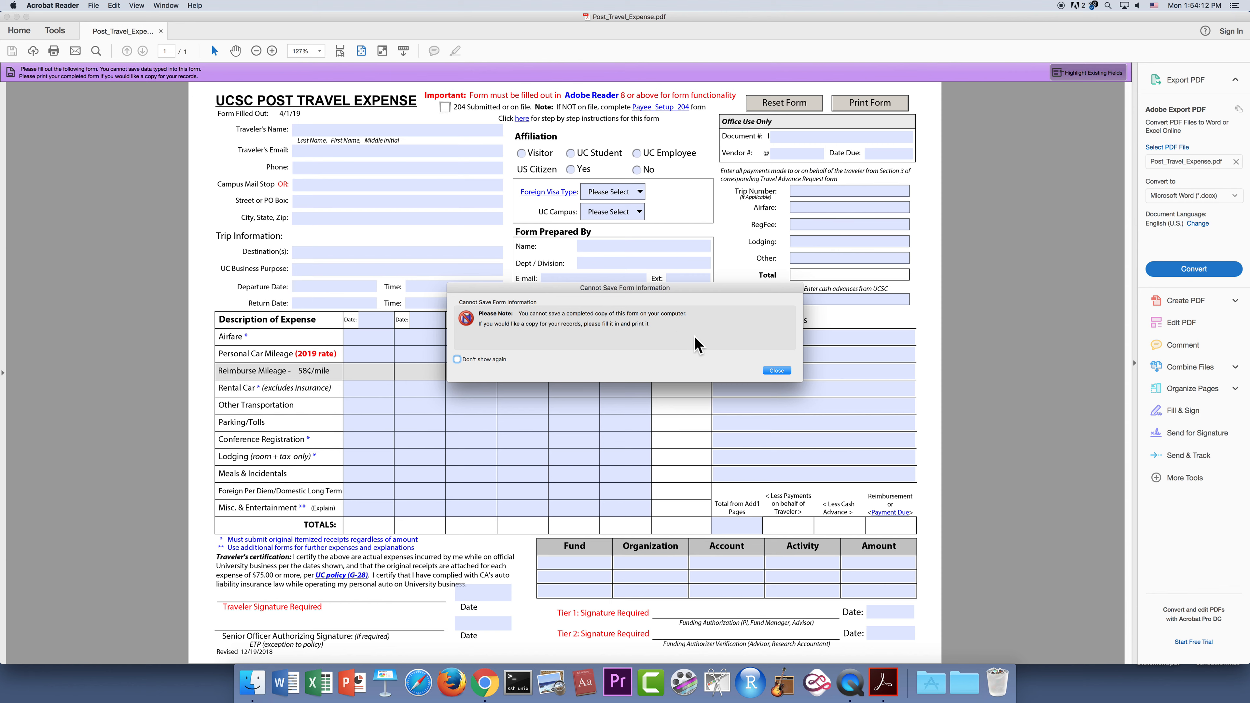
click(777, 371)
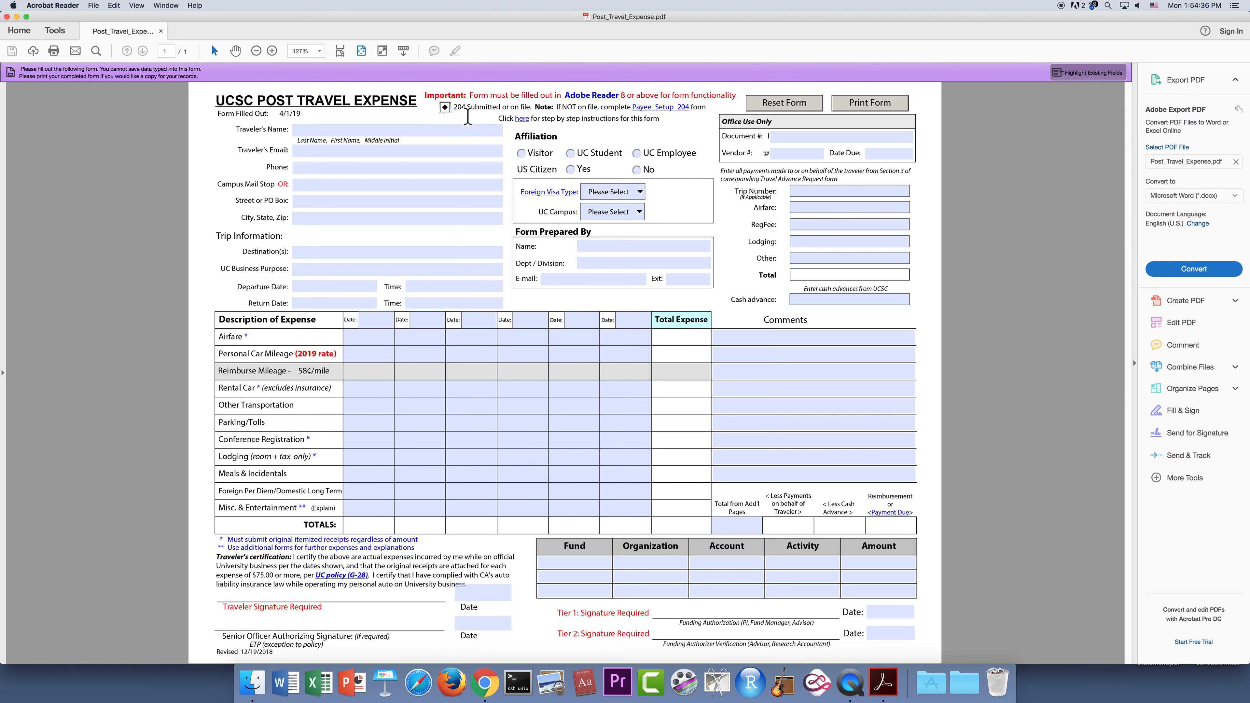
Tick 204 Submitted or on file and place the cursor in Traveler's Name.
click(319, 129)
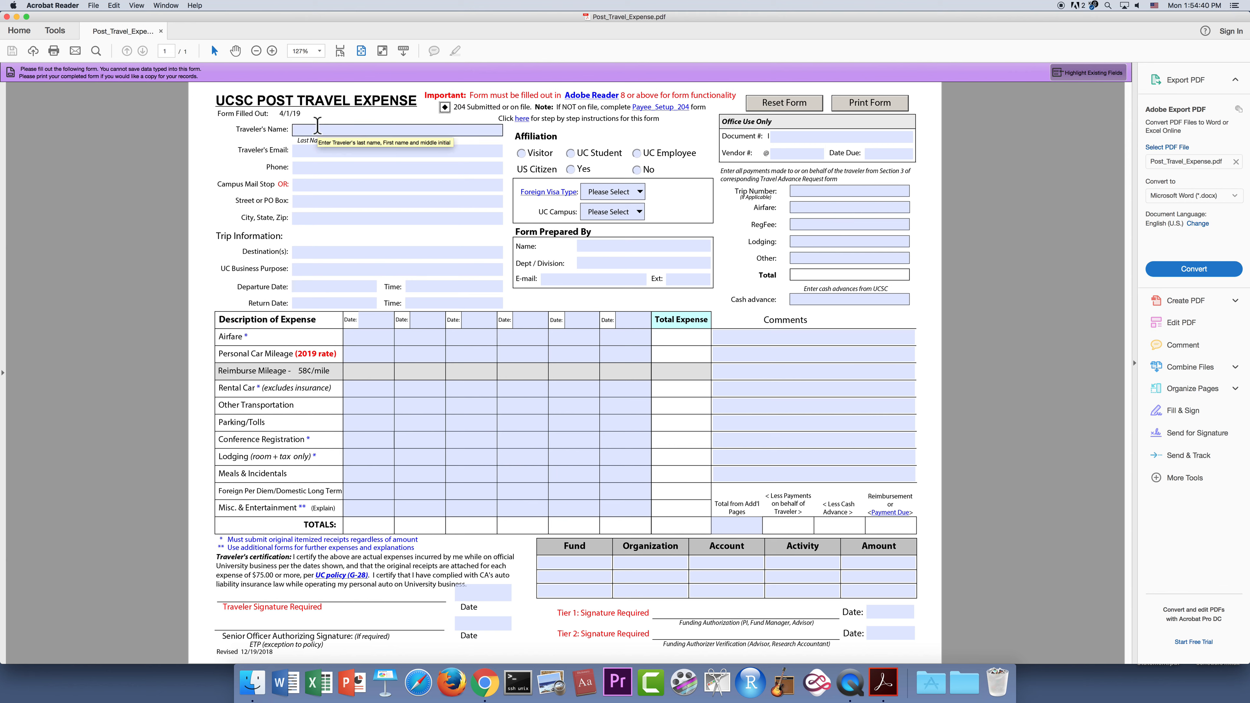
Enter the traveler's full name and e-mail address in their form fields.
click(317, 126)
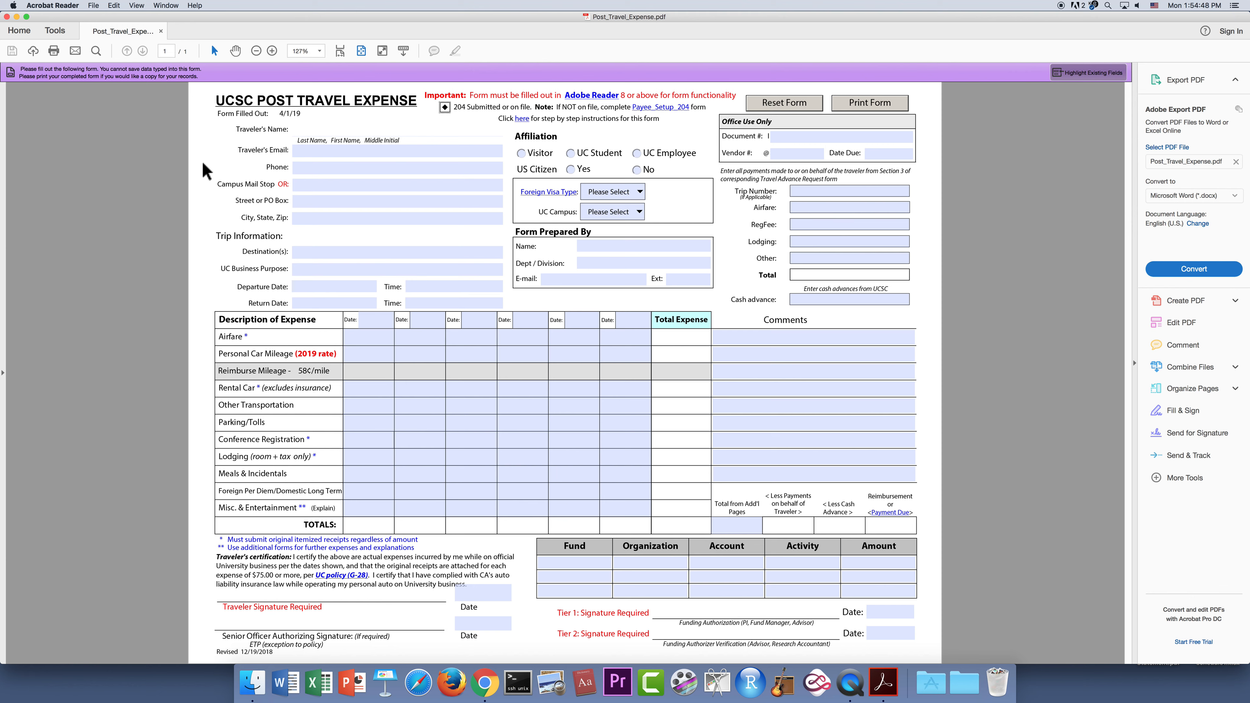
text(Doe, Jane)
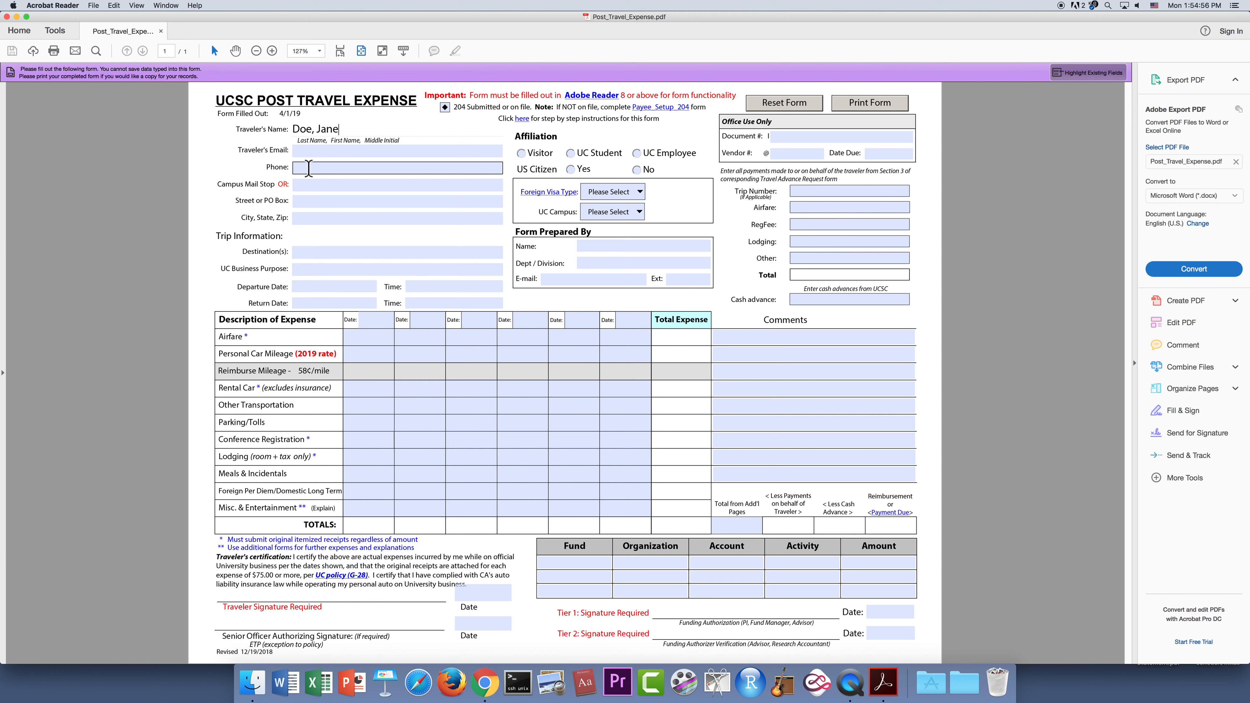
click(320, 151)
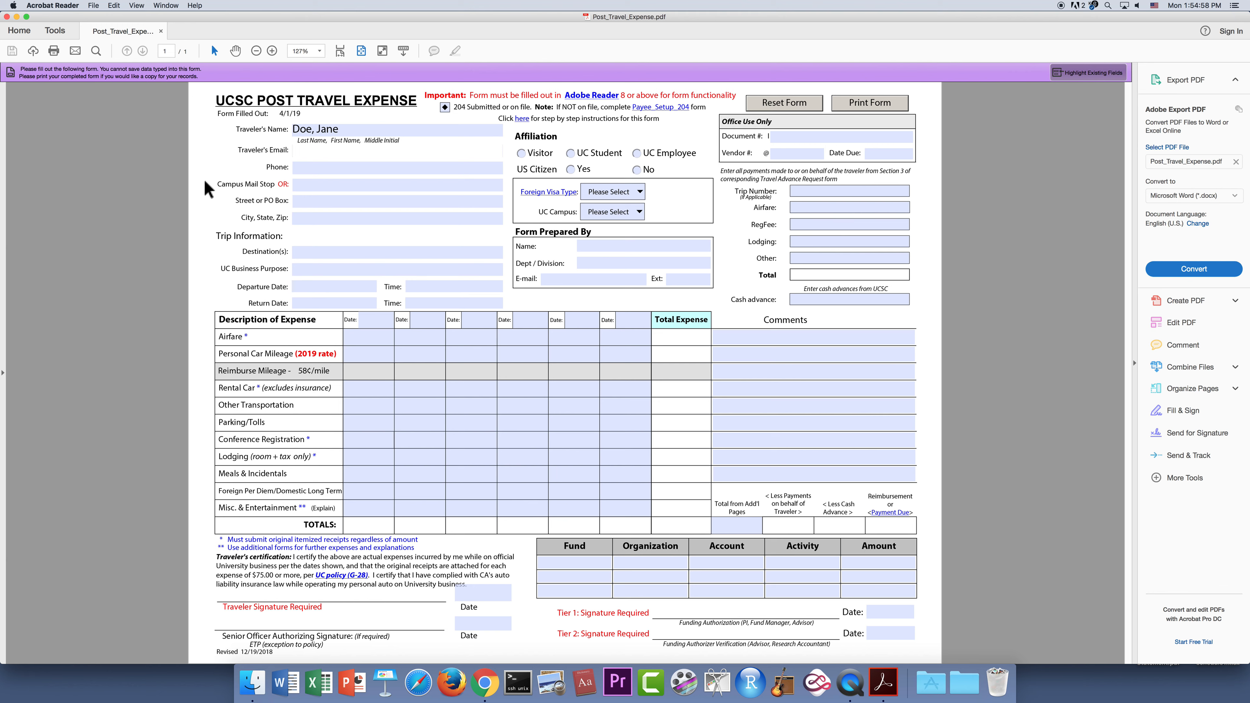
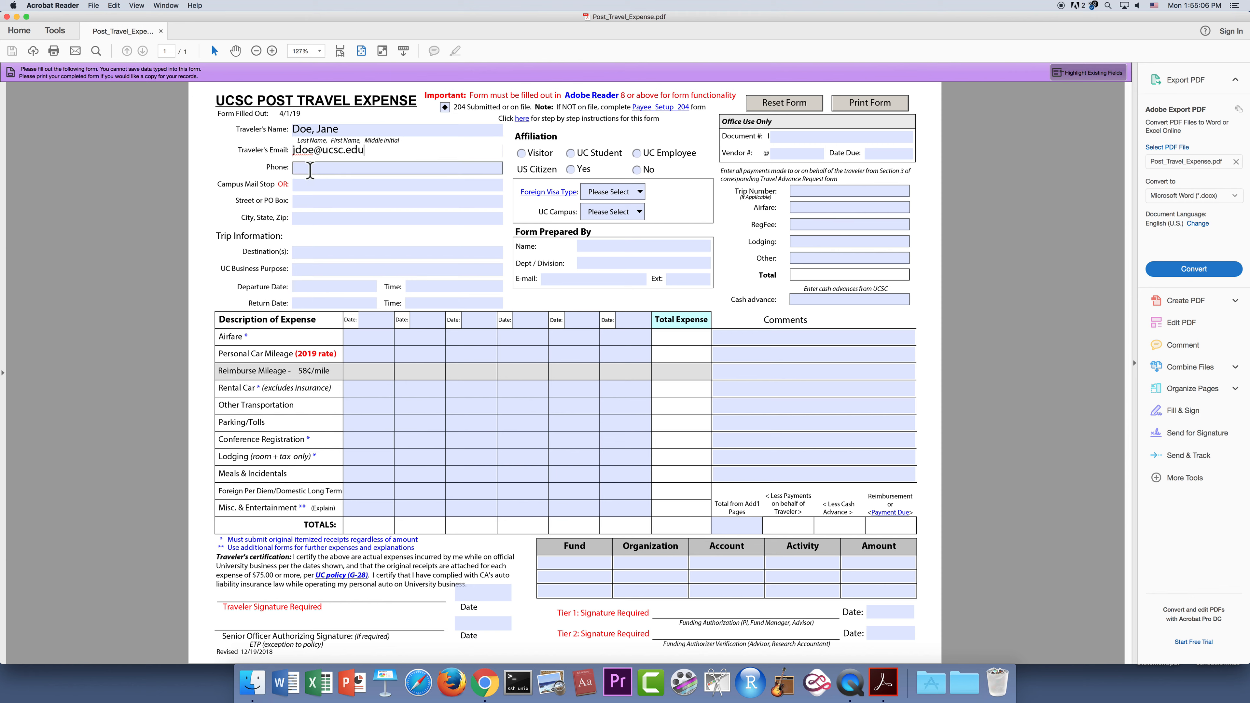
Enter the traveler's phone number, correcting a typo, and set Campus Mail Stop to Engineering.
click(293, 166)
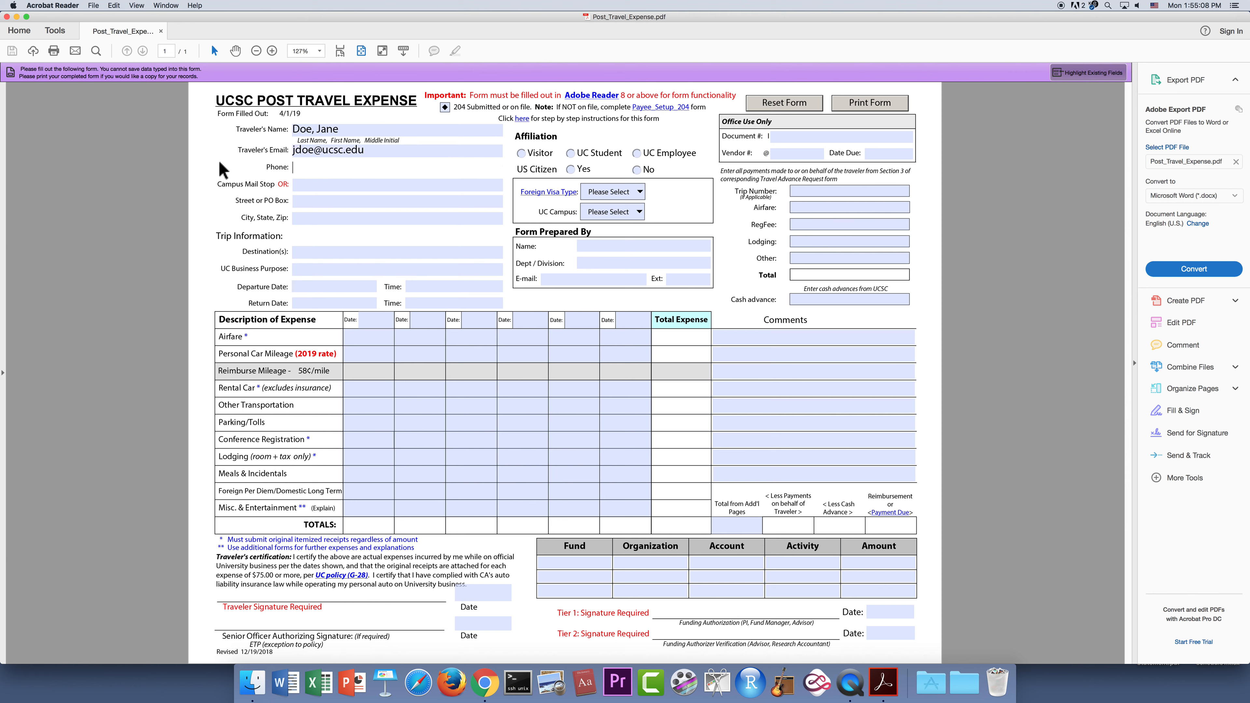
click(315, 186)
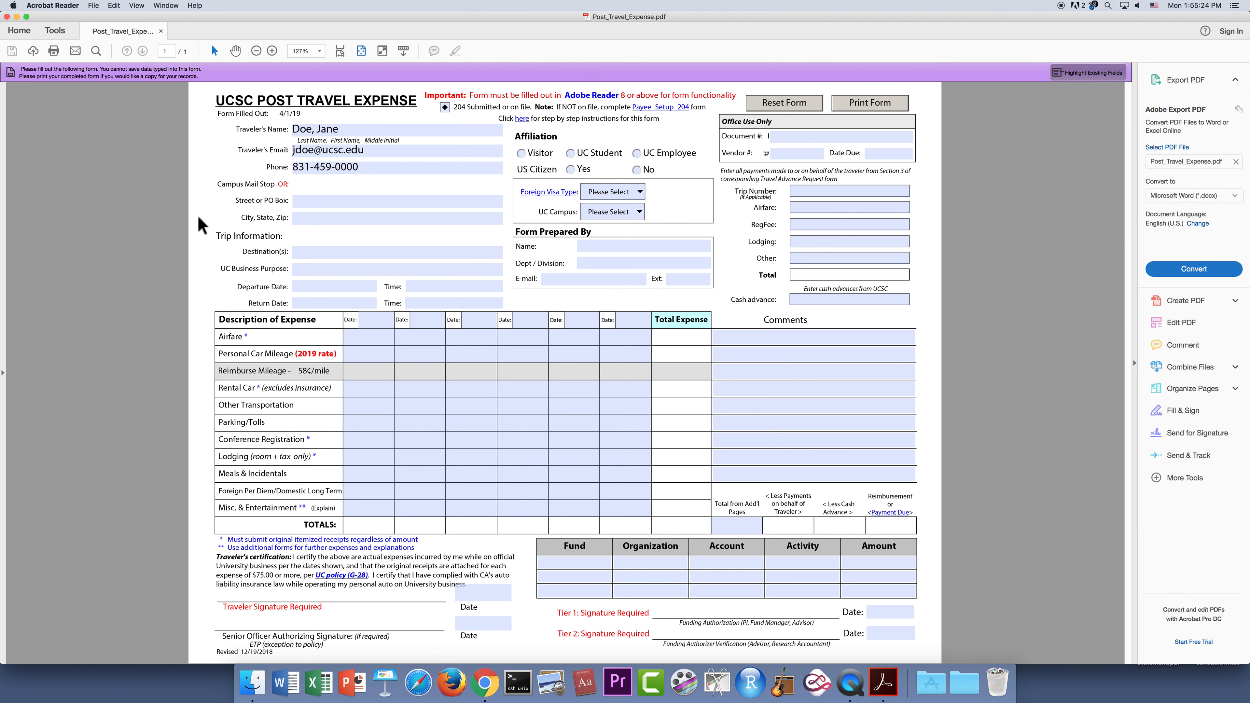
text(Engineering)
Mark UC Employee and US Citizen Yes, set Foreign Visa Type to Not Applicable and UC Campus to Santa Cruz.
click(638, 154)
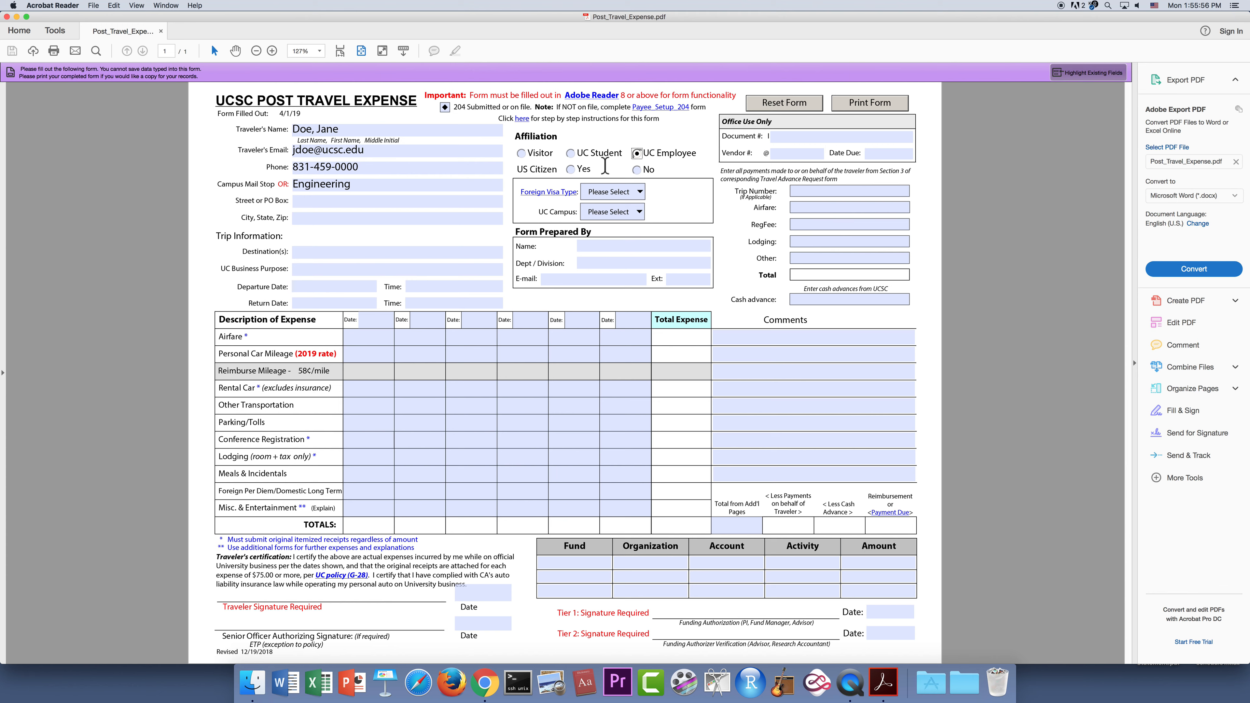
click(572, 171)
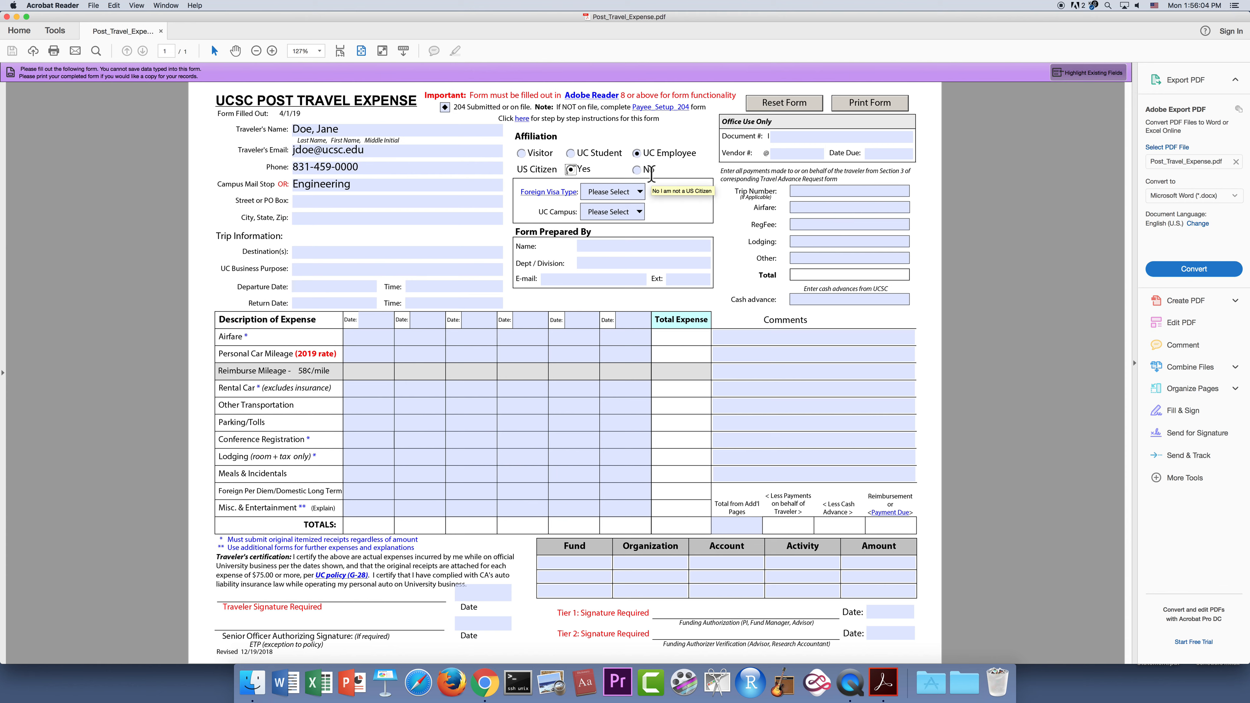
click(640, 193)
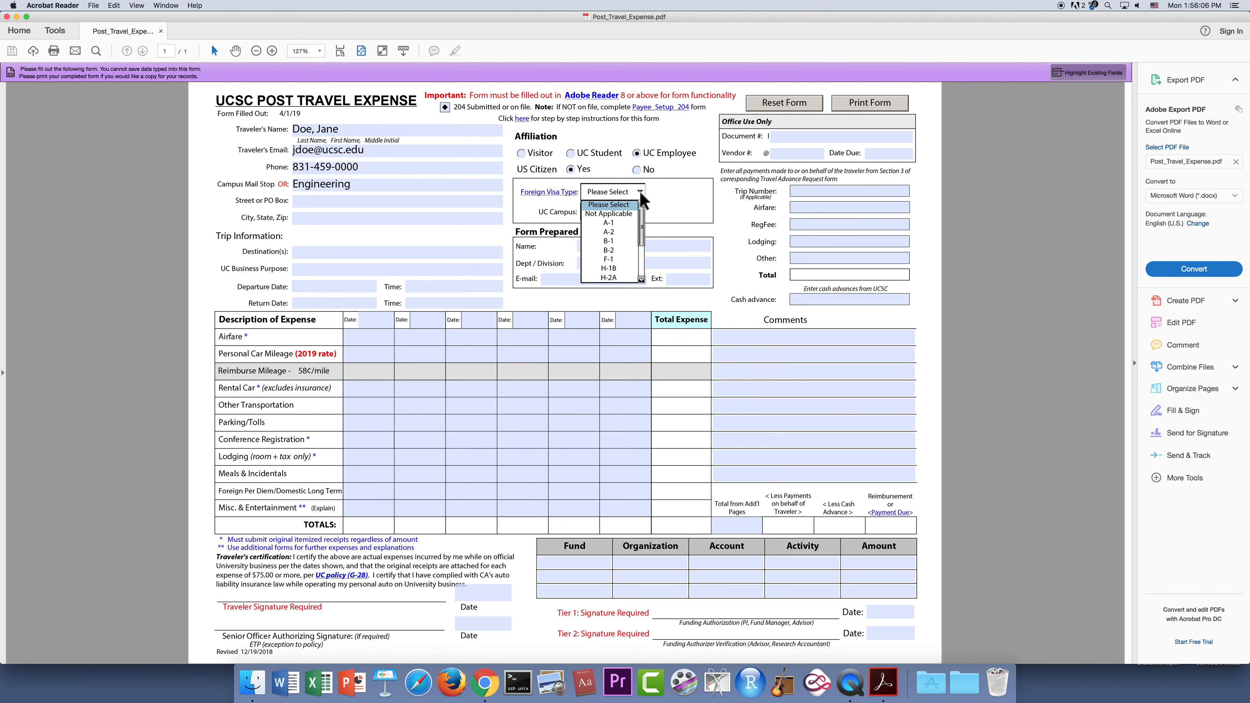
drag(642, 218, 641, 210)
click(621, 213)
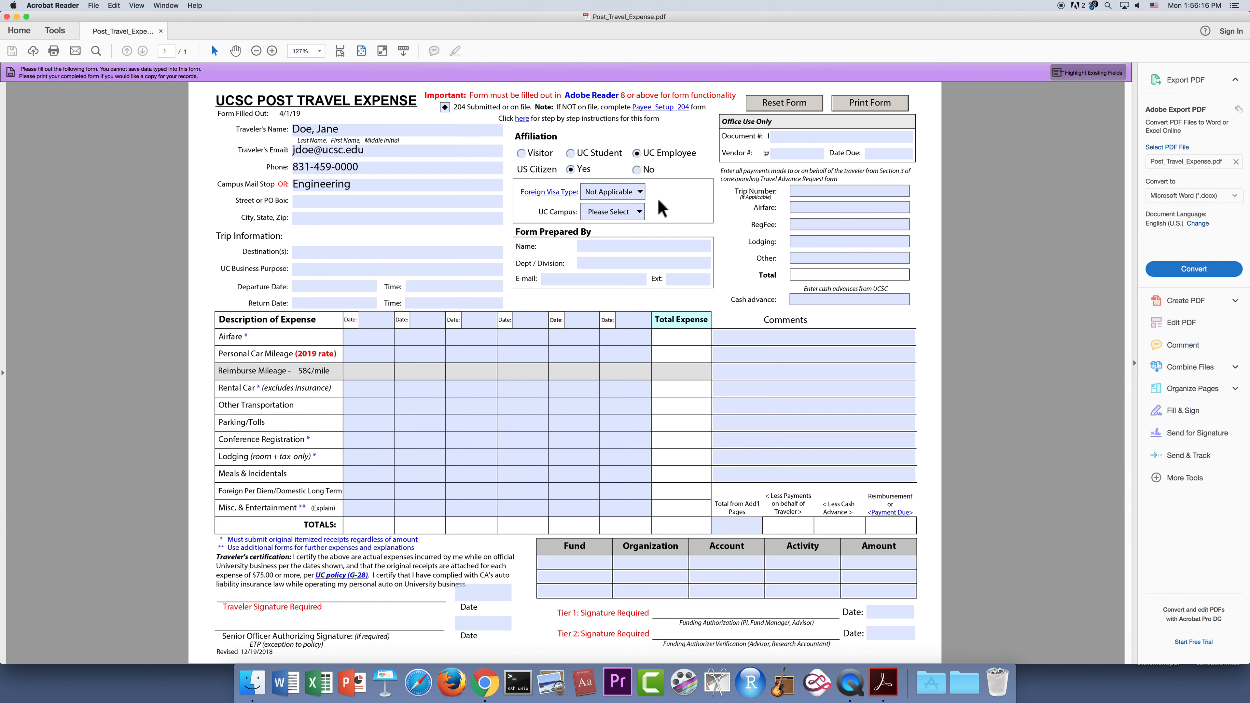
click(638, 211)
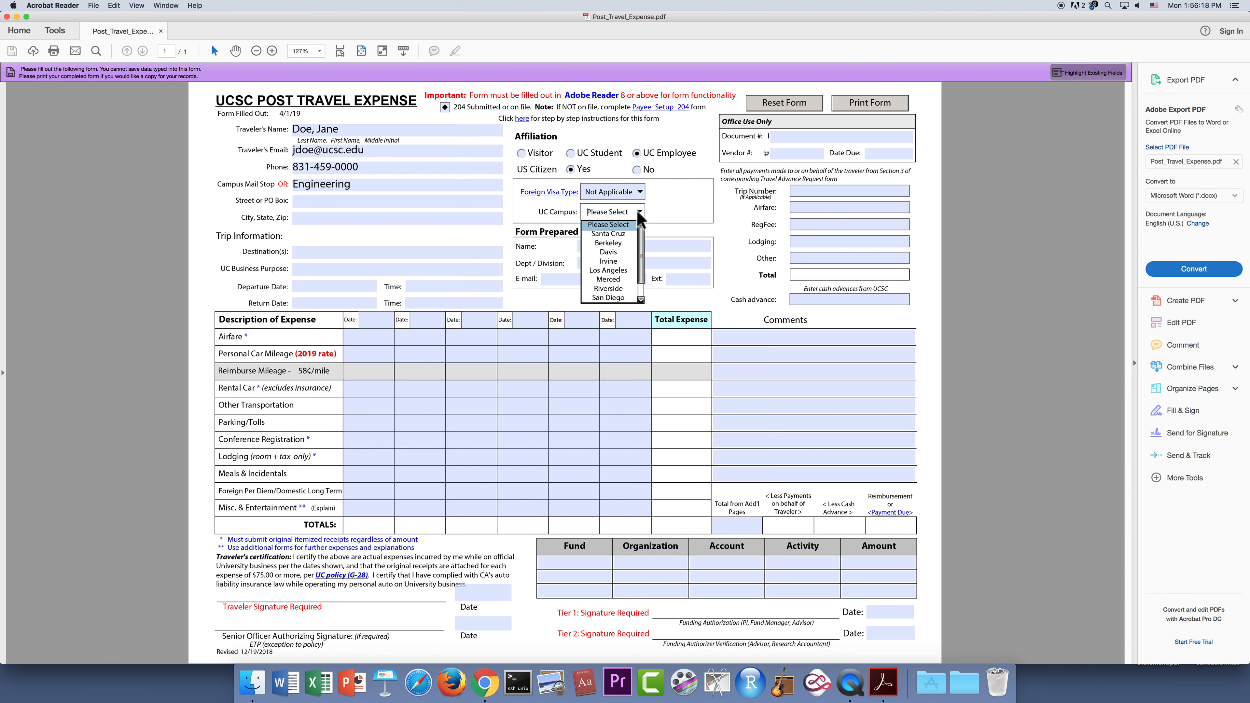
click(623, 234)
click(349, 201)
click(348, 200)
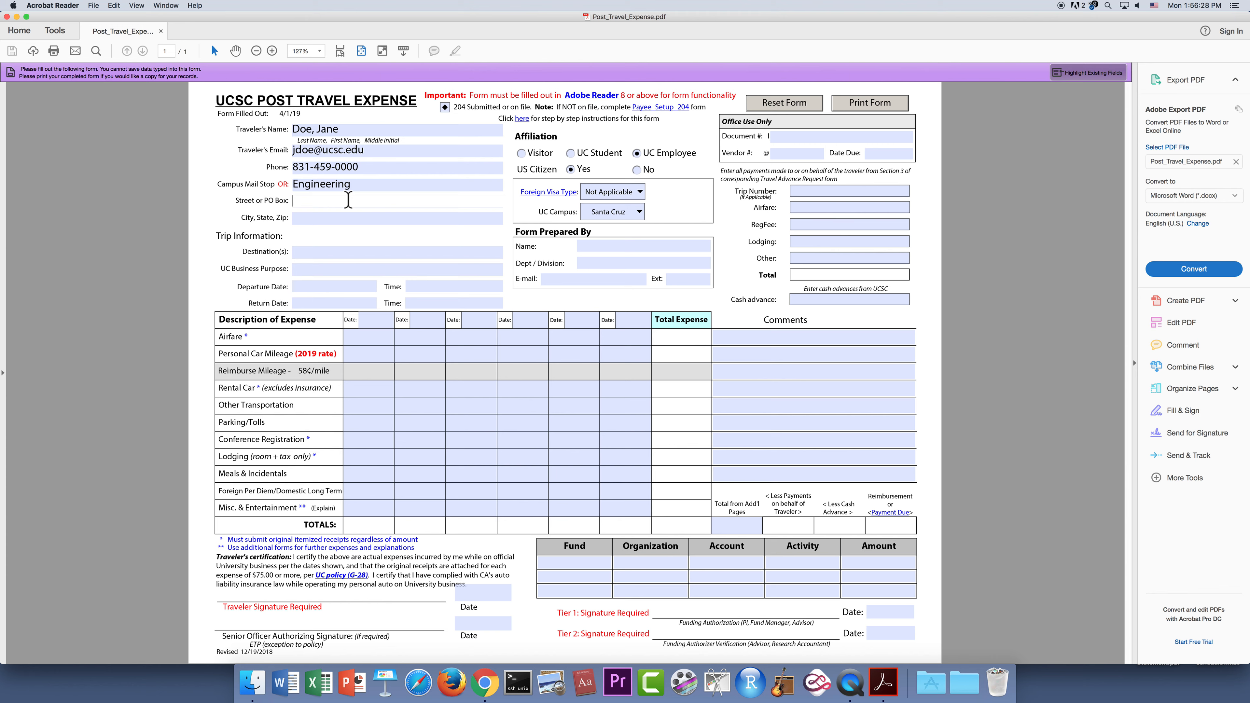
Enter destination 'San Diego, CA' and business purpose 'Data Security Business Conference'.
click(354, 217)
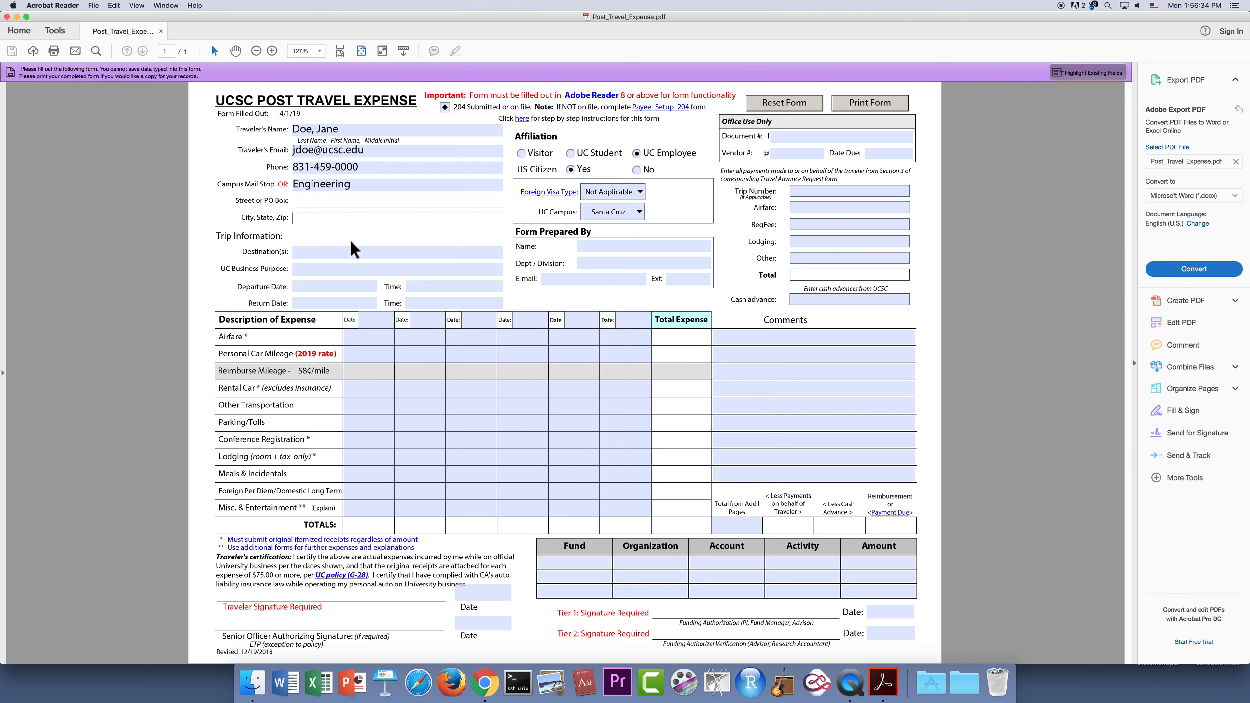
click(345, 251)
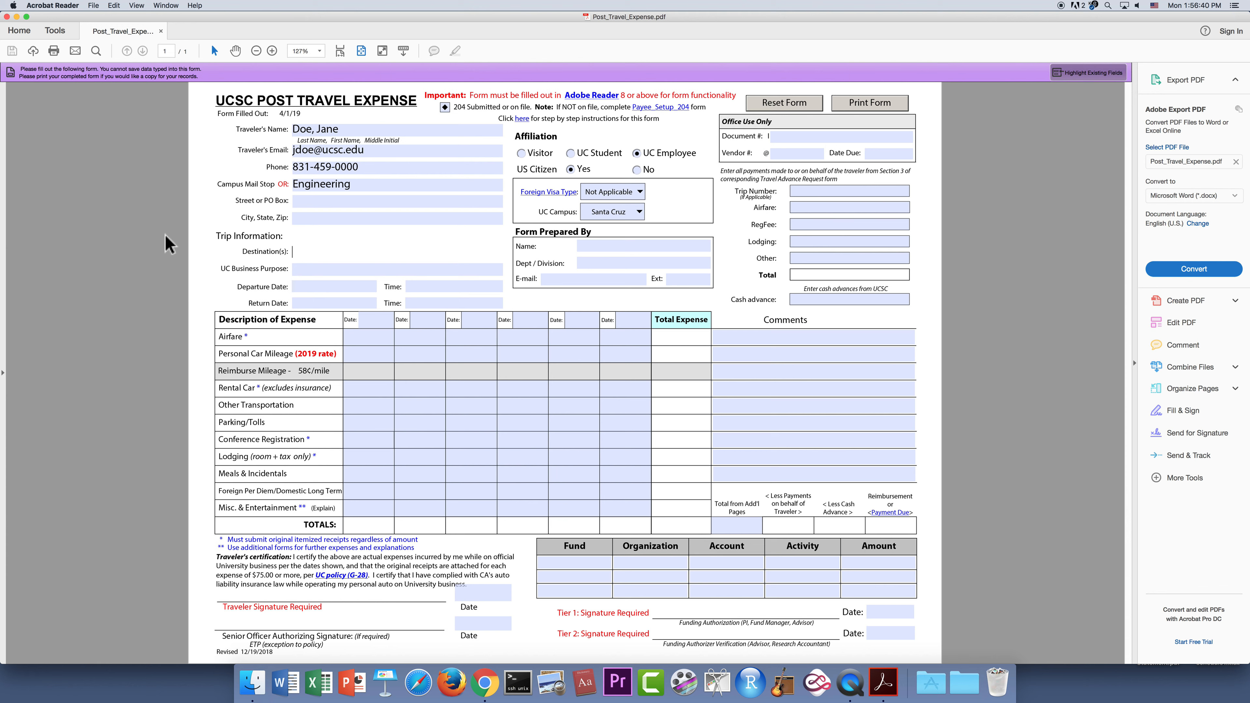
text(San Diego, CA)
click(304, 268)
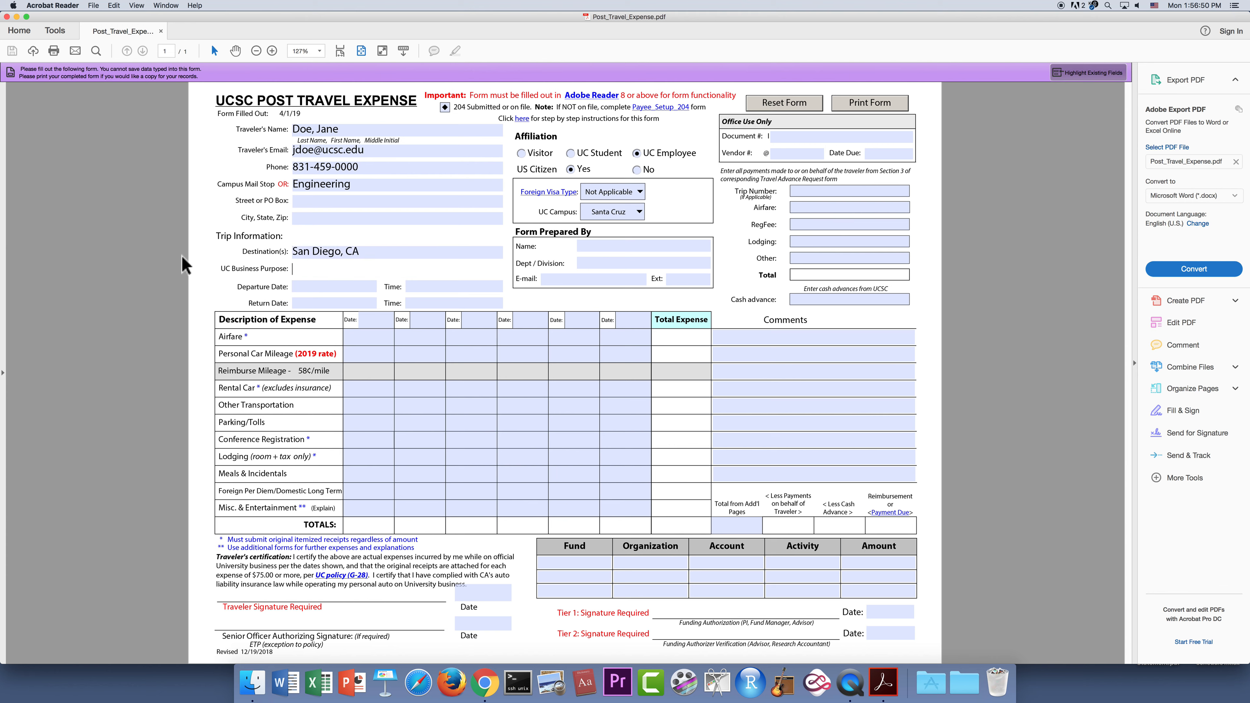
text(Data Security Busines)
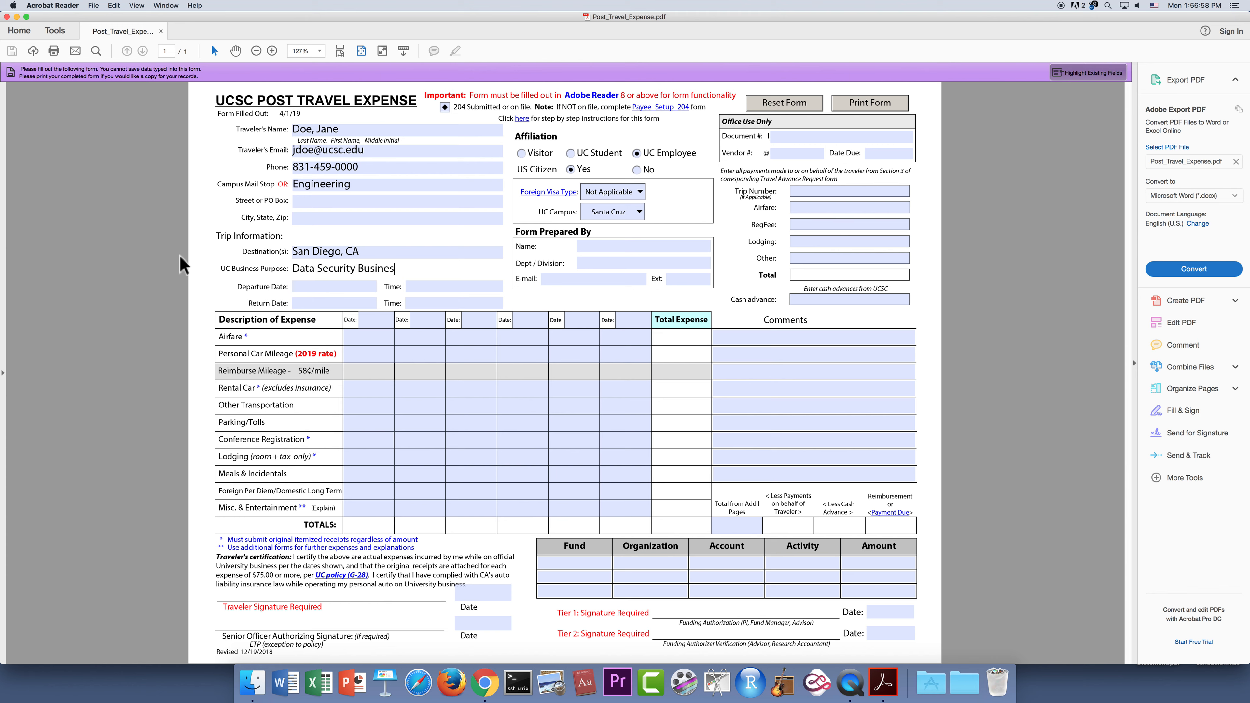
text(s Conference)
Enter the departure date 1/30/19 with departure time 8am.
click(310, 286)
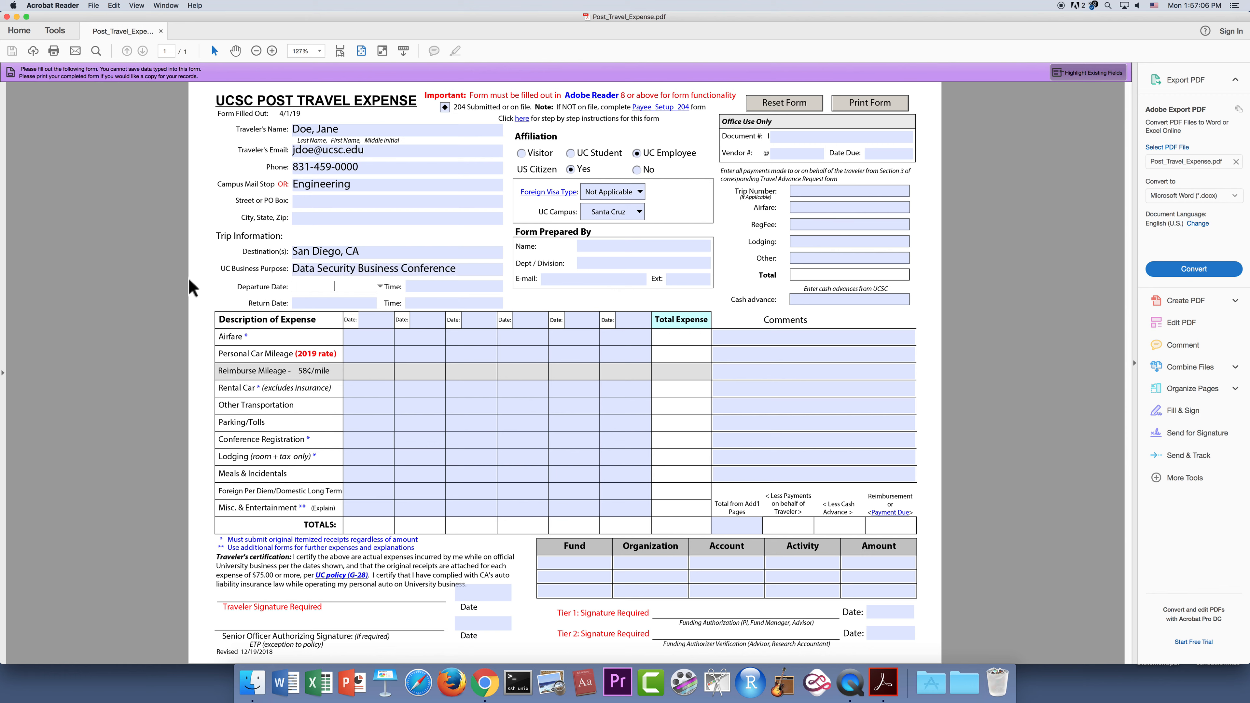
text(1/30/19)
click(456, 286)
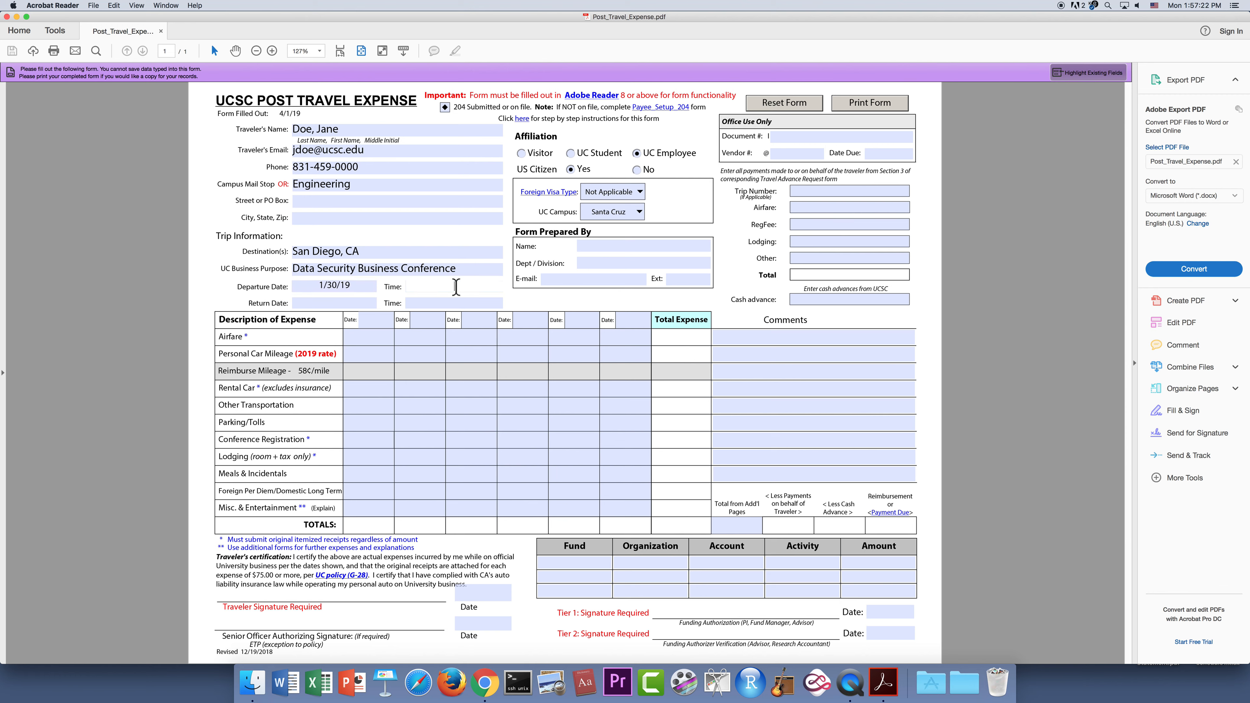
text(8700)
key(BackSpace)
key(BackSpace)
key(BackSpace)
text(am)
key(Tab)
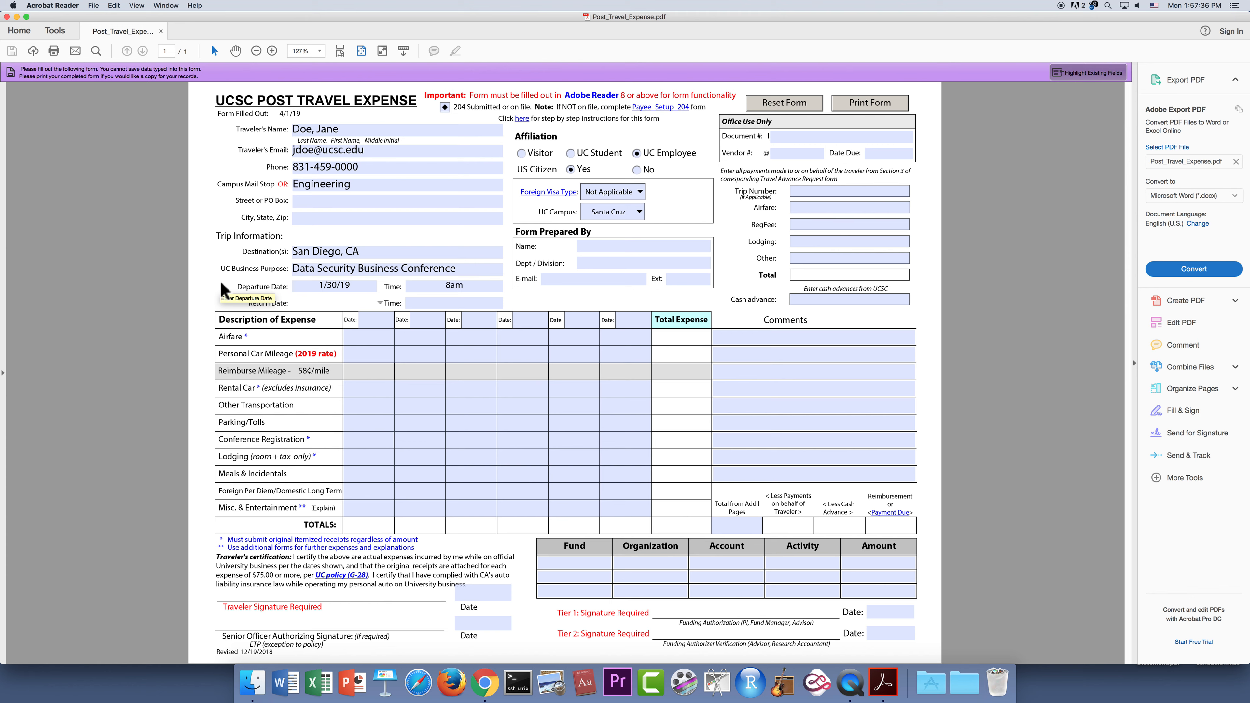
Enter the return date 2/1/19 with return time 6pm.
text(2/1/19)
click(463, 301)
text(6)
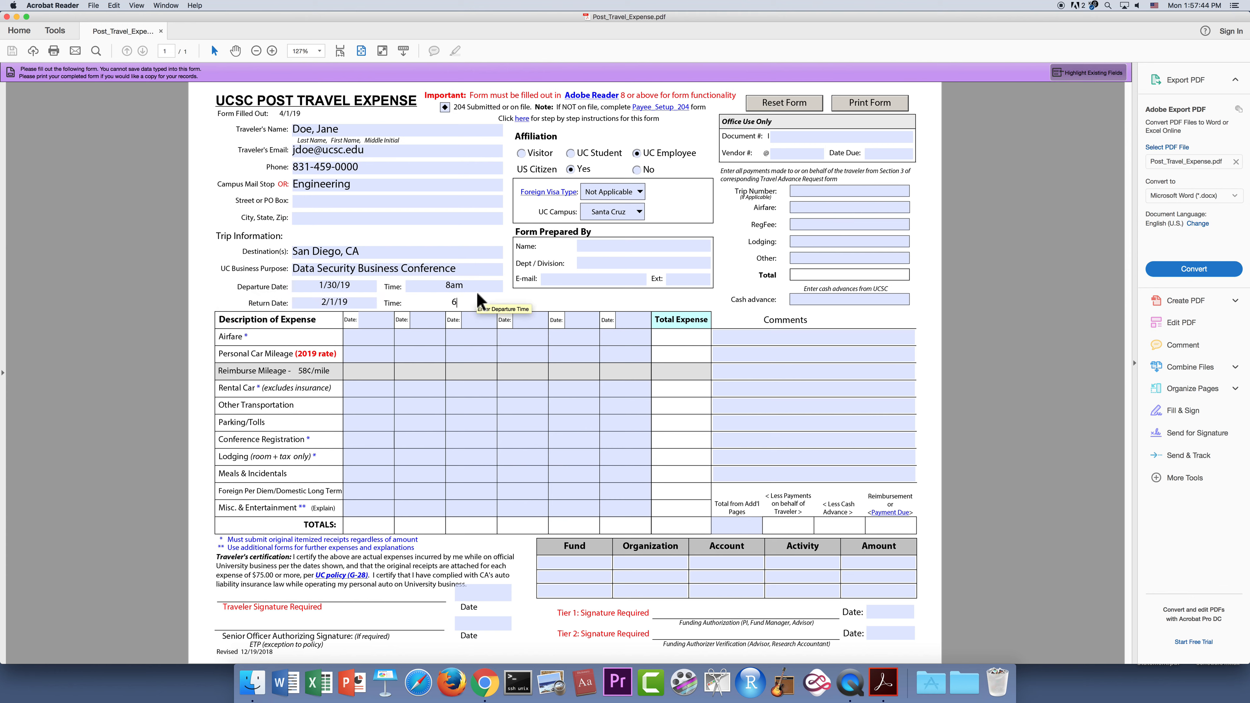
text(pm)
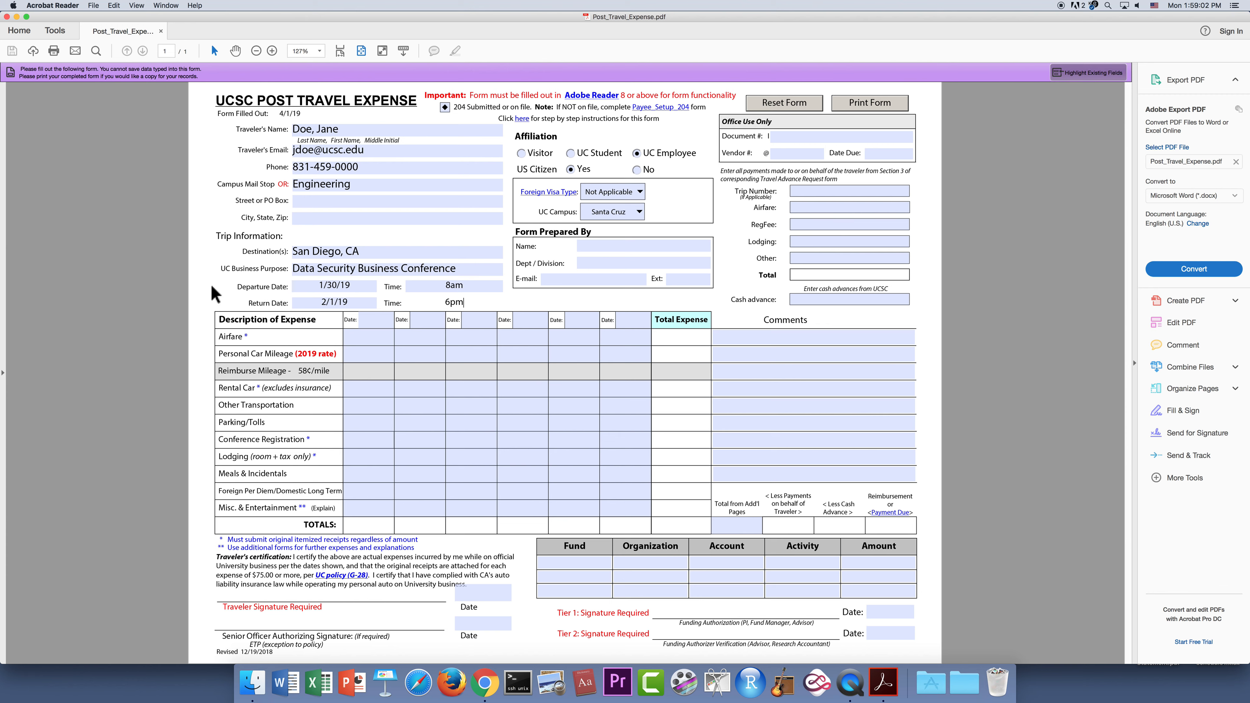
Correct the first expense-table date column so it reads 1/30/19.
click(383, 348)
click(377, 321)
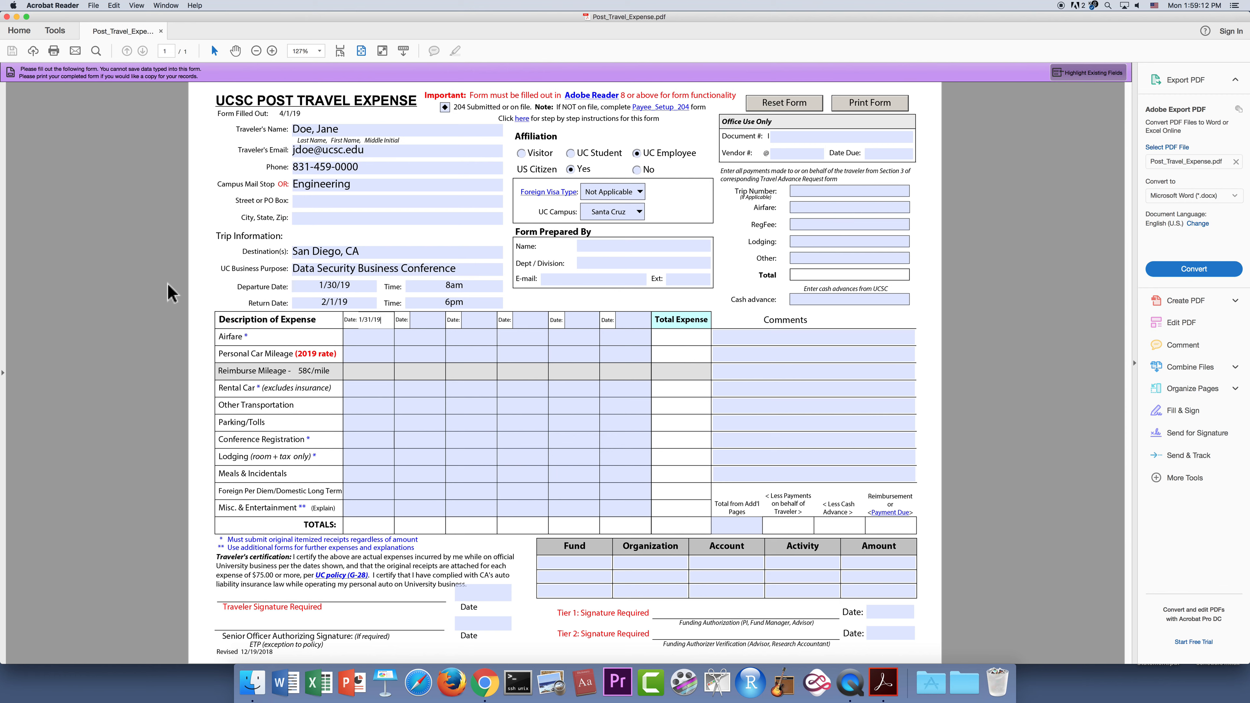
key(Tab)
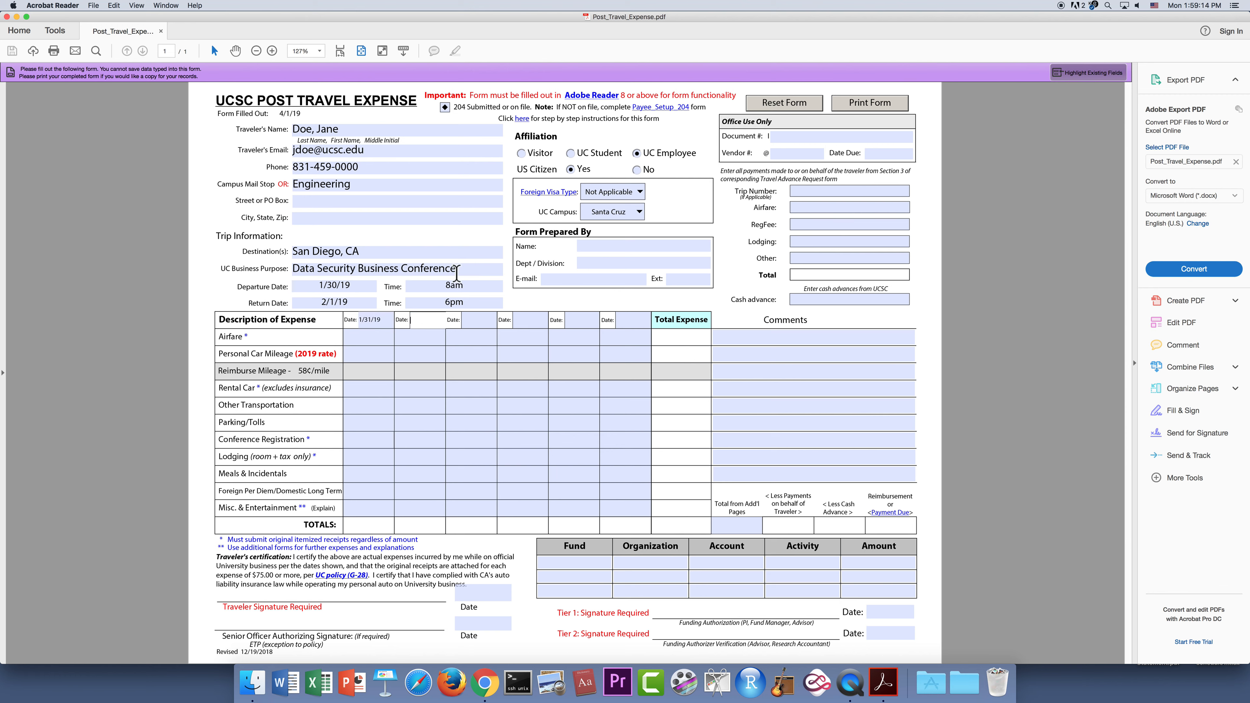
click(369, 320)
key(BackSpace)
text(0)
key(BackSpace)
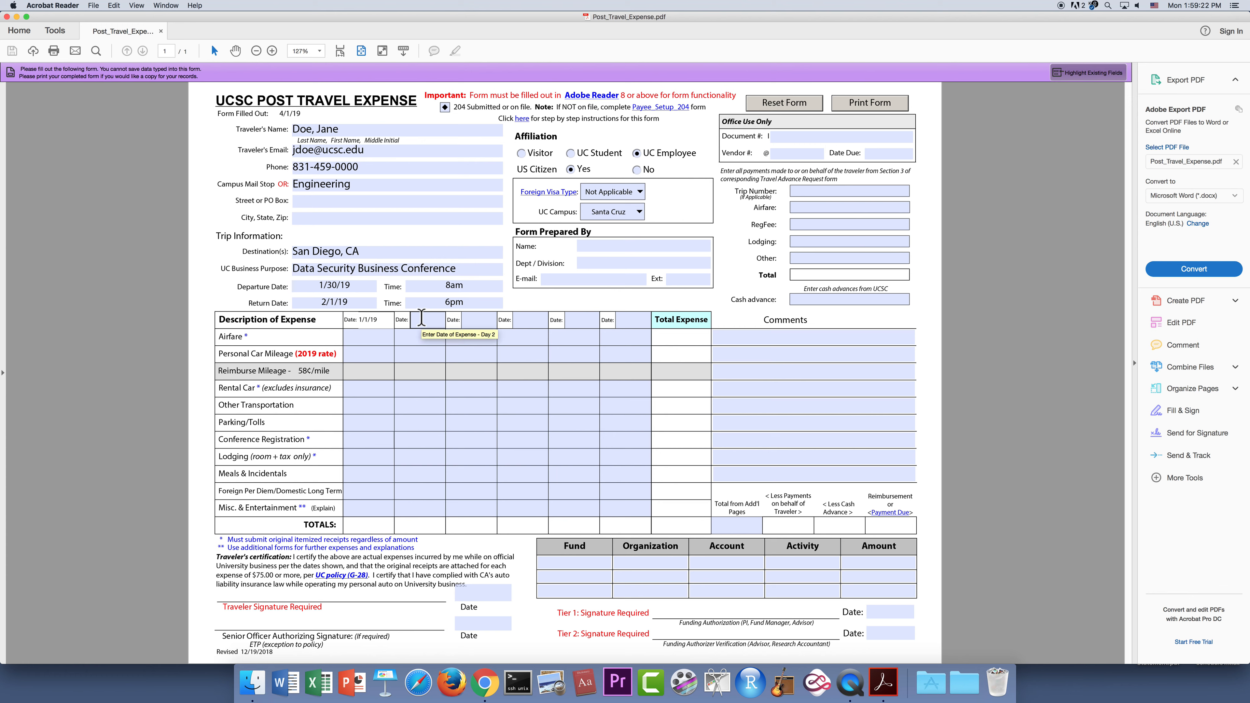
key(BackSpace)
text(/30)
key(Delete)
Date the second and third expense columns 1/31/19 and 2/1/19.
click(424, 320)
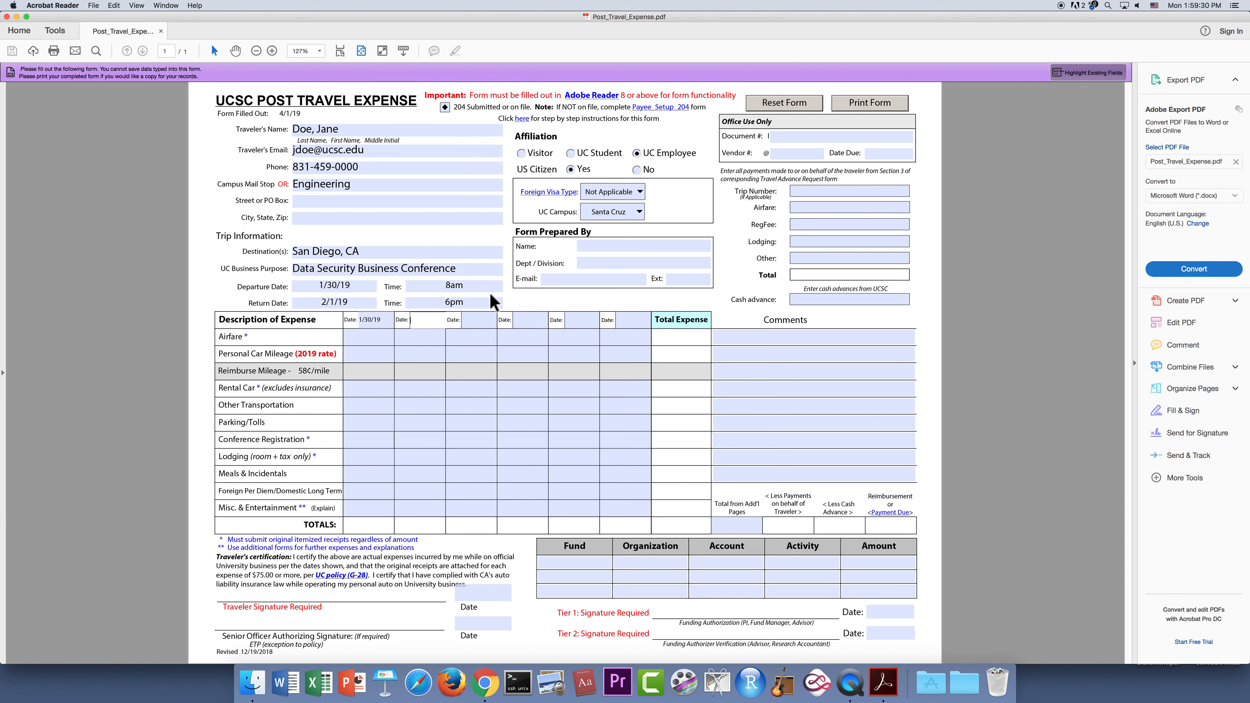
text(1/31/19)
click(482, 321)
text(2)
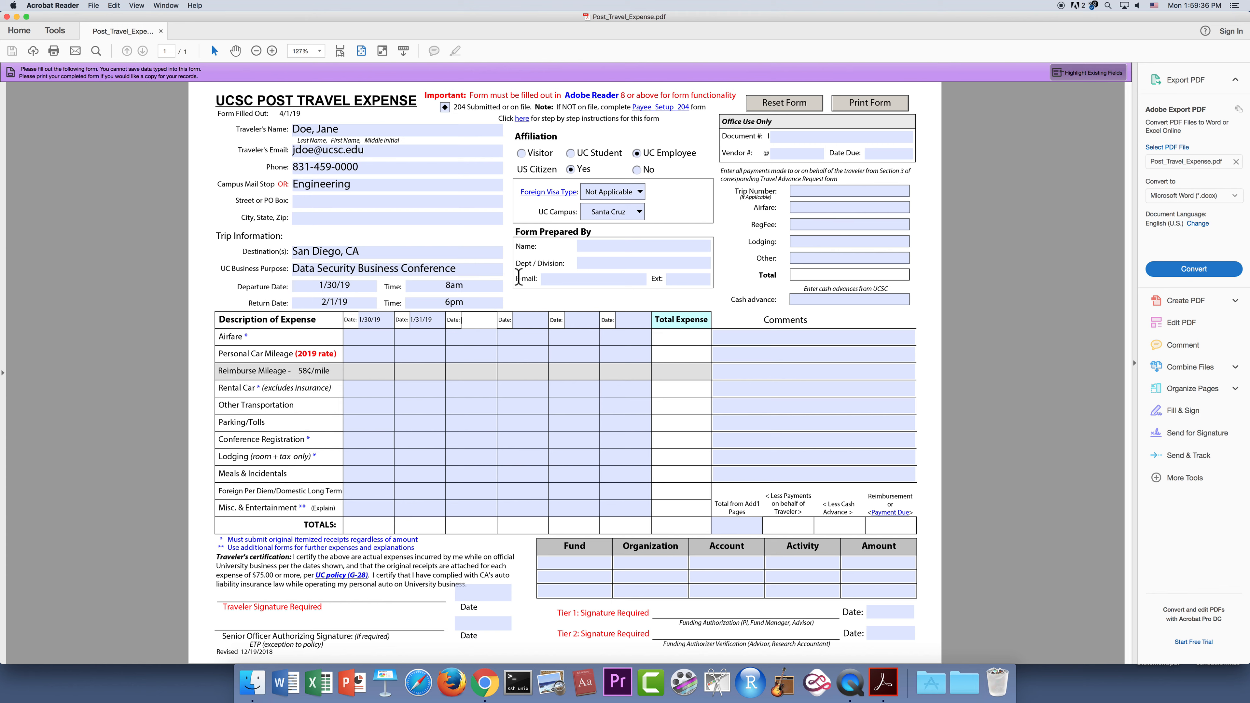
text(/1/19)
click(368, 339)
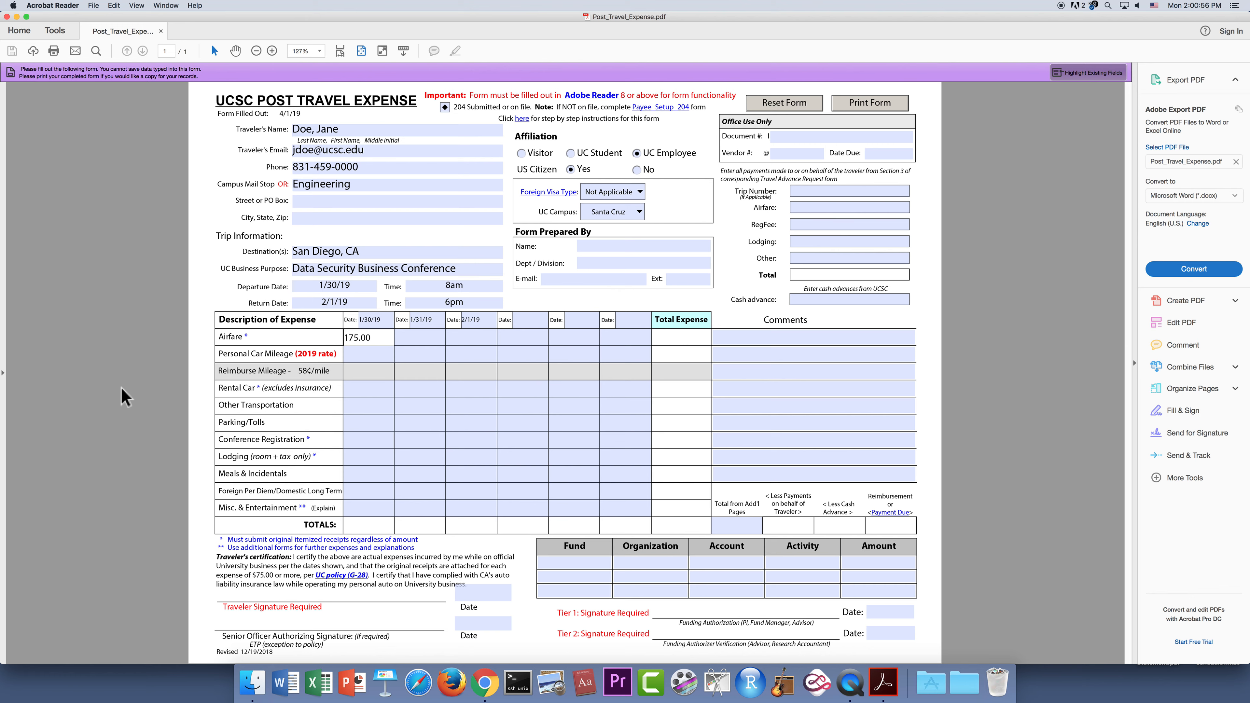
Enter 200.00 airfare for 2/1/19, bringing total expense and reimbursement to 375.00.
click(469, 337)
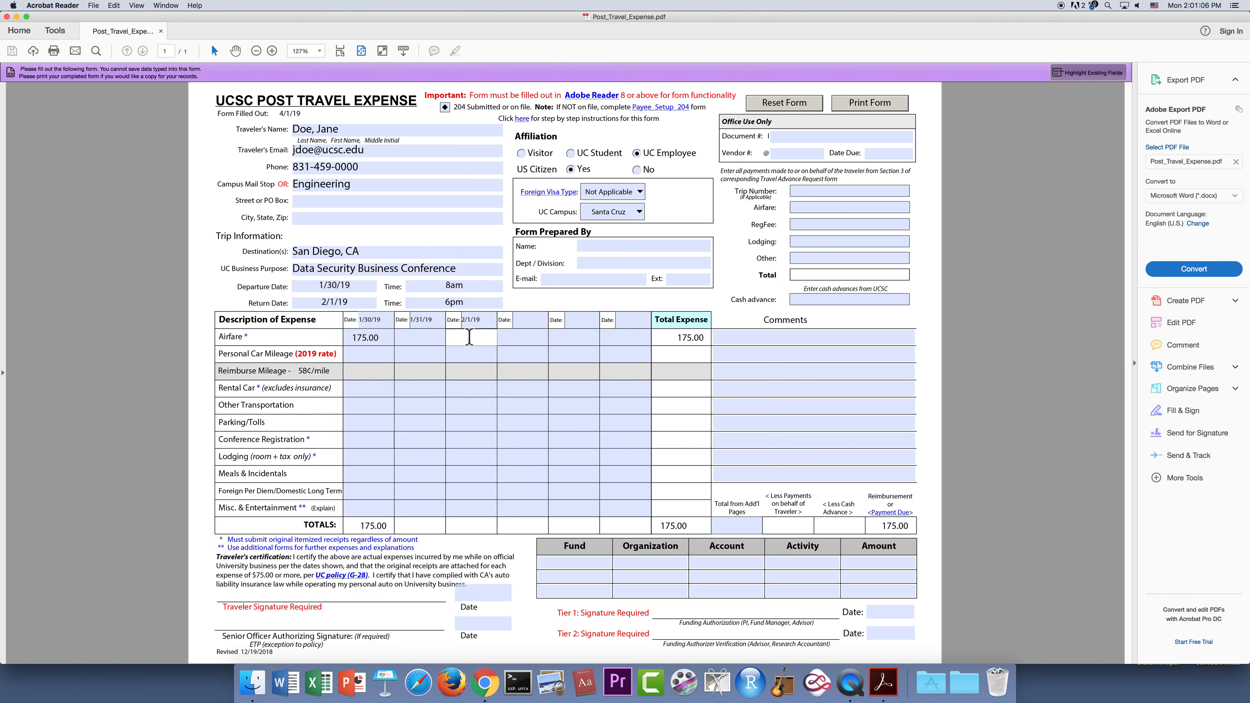
text(200.00)
click(521, 337)
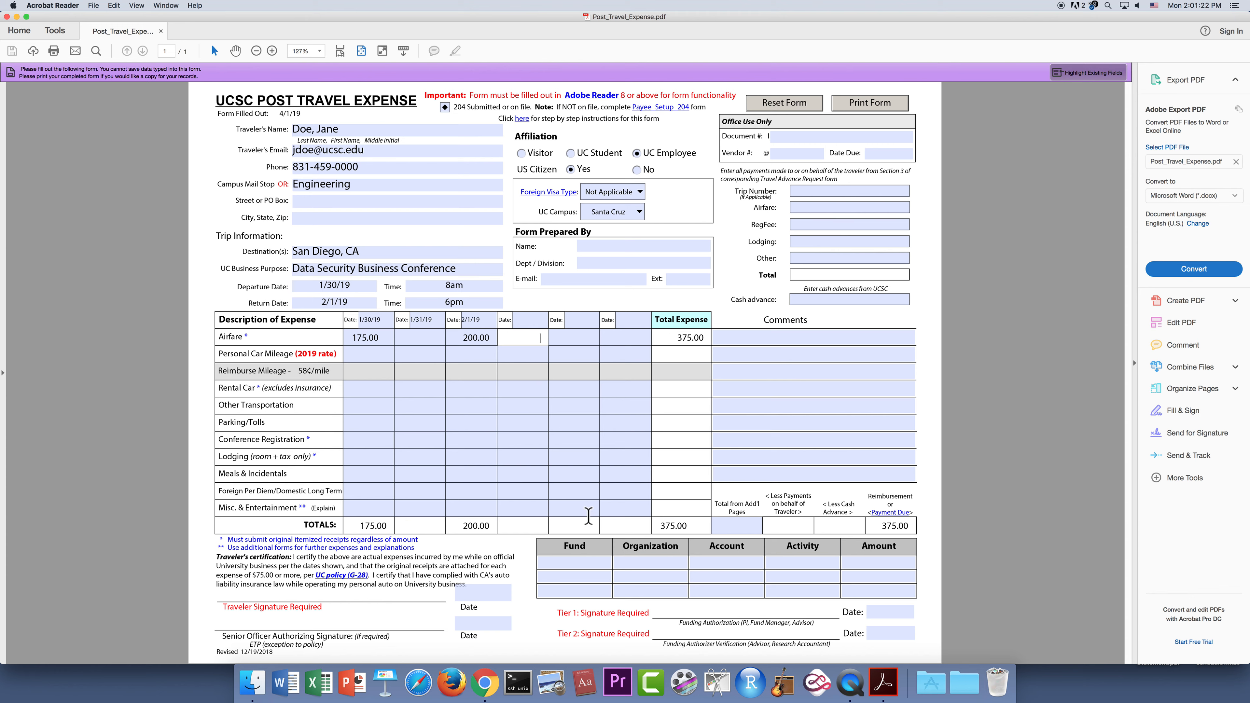
Fill in the preparer's name, Business Office/BSOE division, e-mail address and phone extension.
click(594, 246)
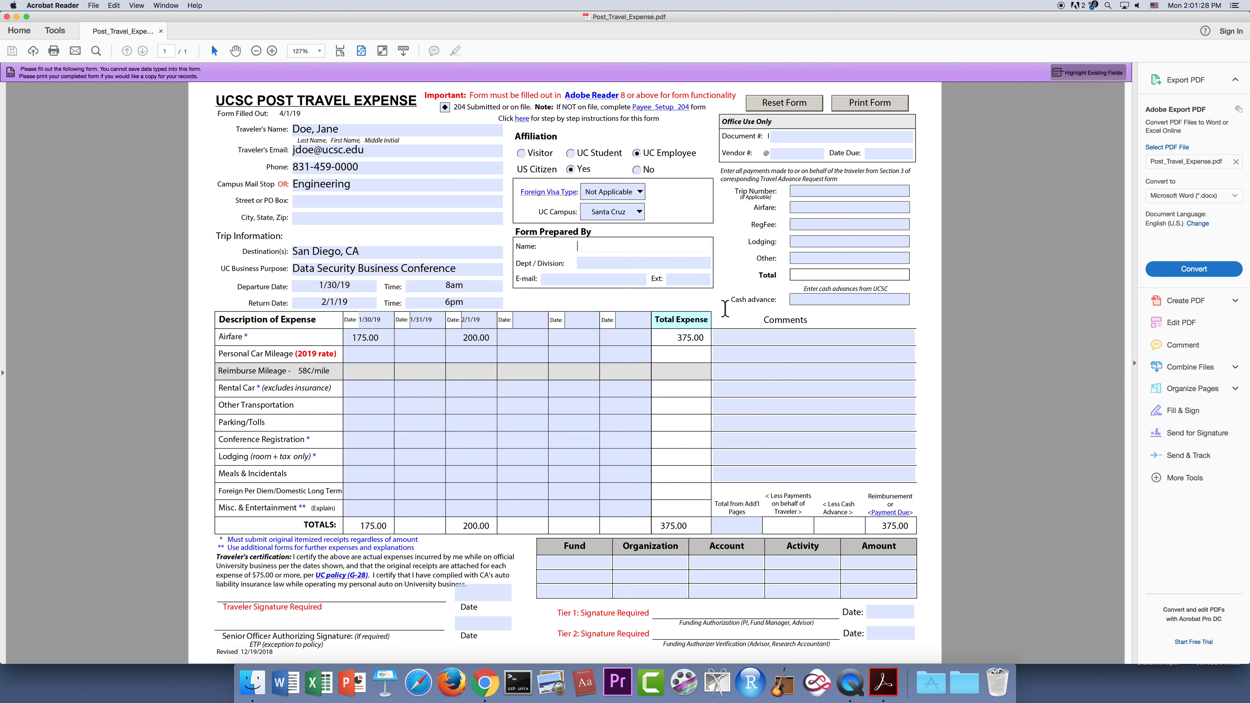
text(John Smith)
click(612, 265)
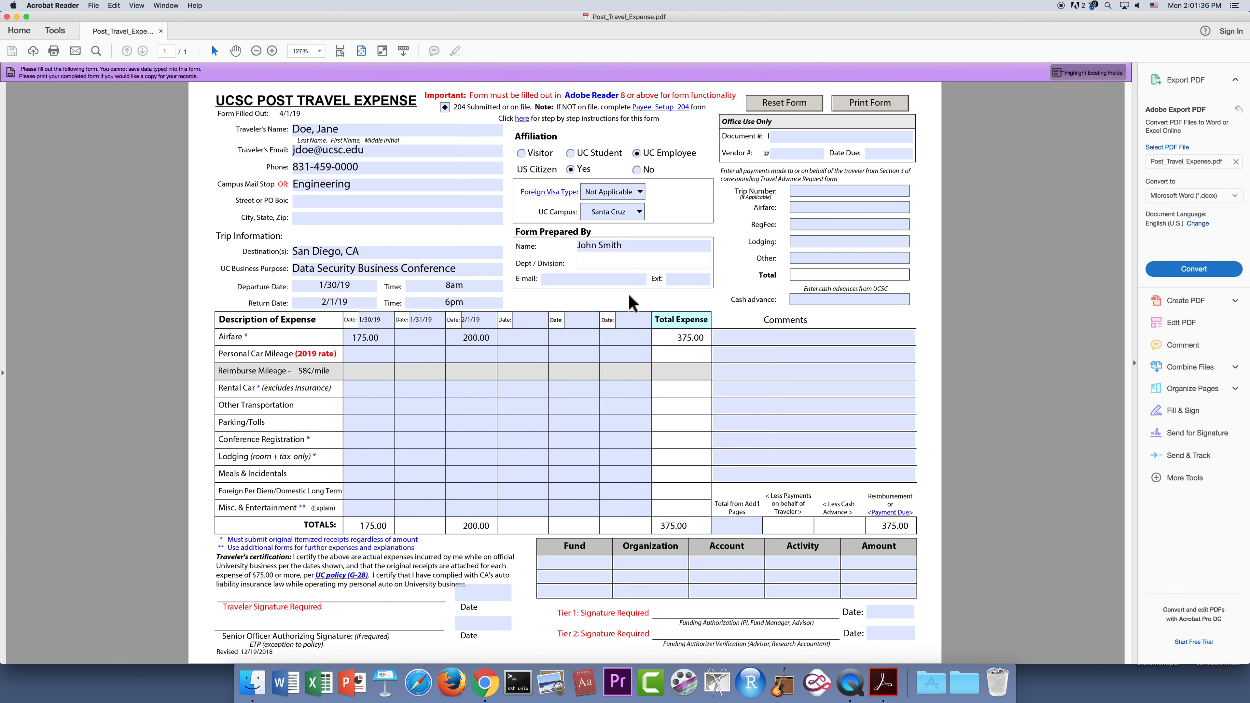
text(Business Office/BSOE)
click(603, 280)
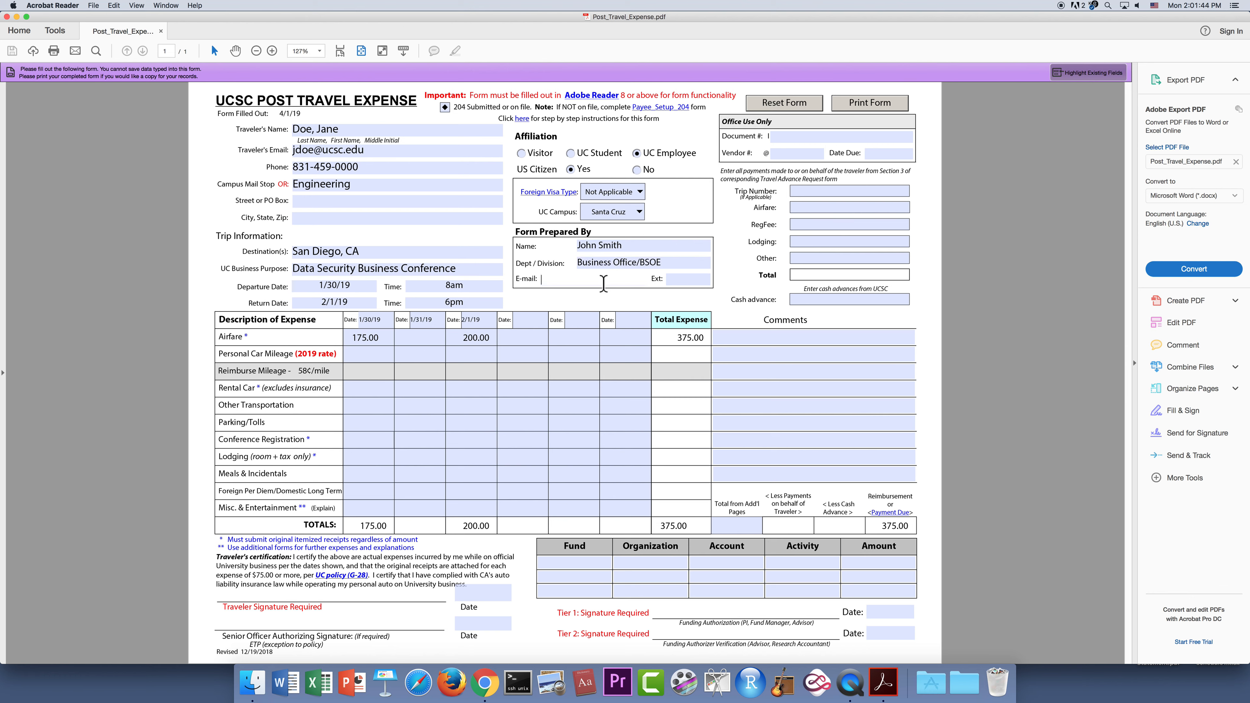
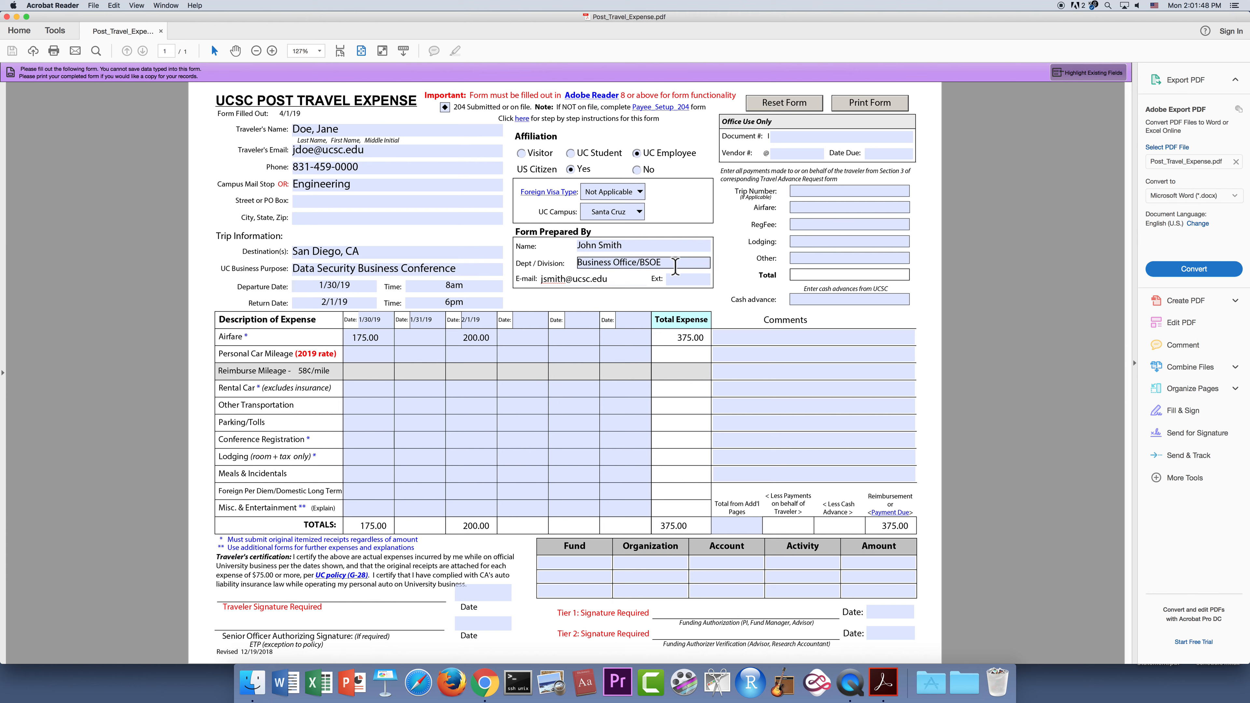
click(670, 280)
text(9-9999)
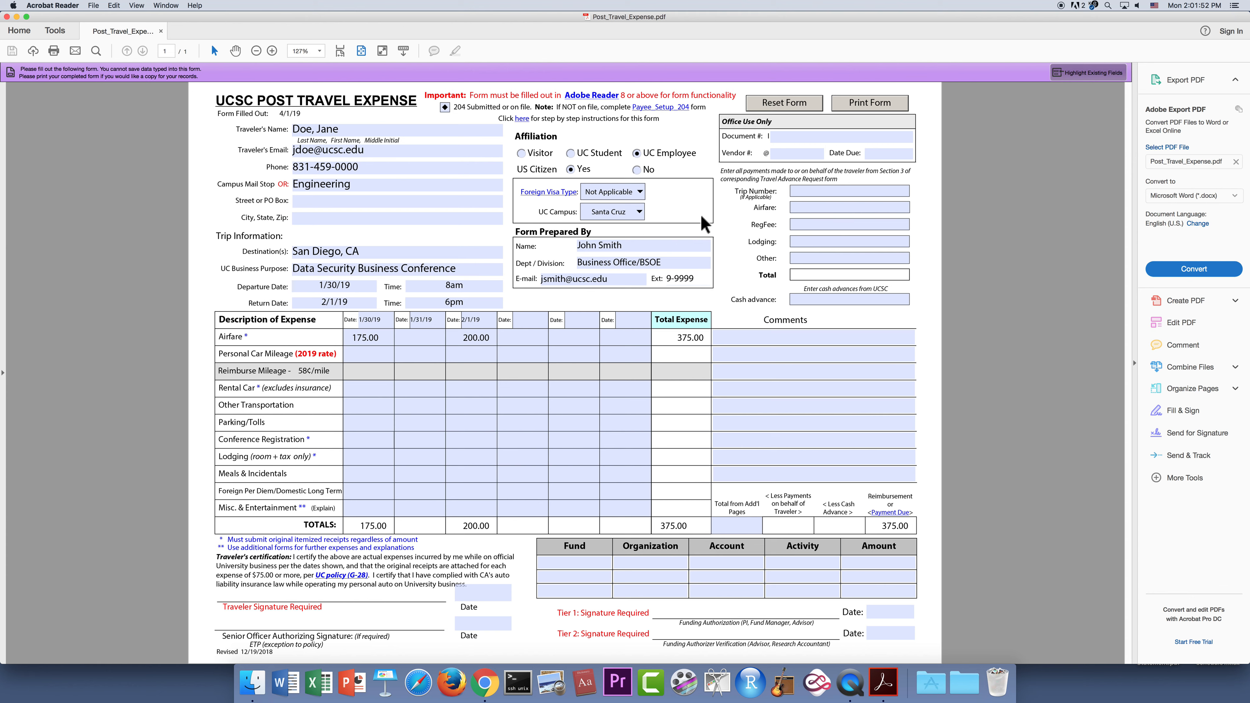
Enter the trip number, Airfare 375 and RegFee 350 under Office Use Only, totalling $725.00.
click(807, 191)
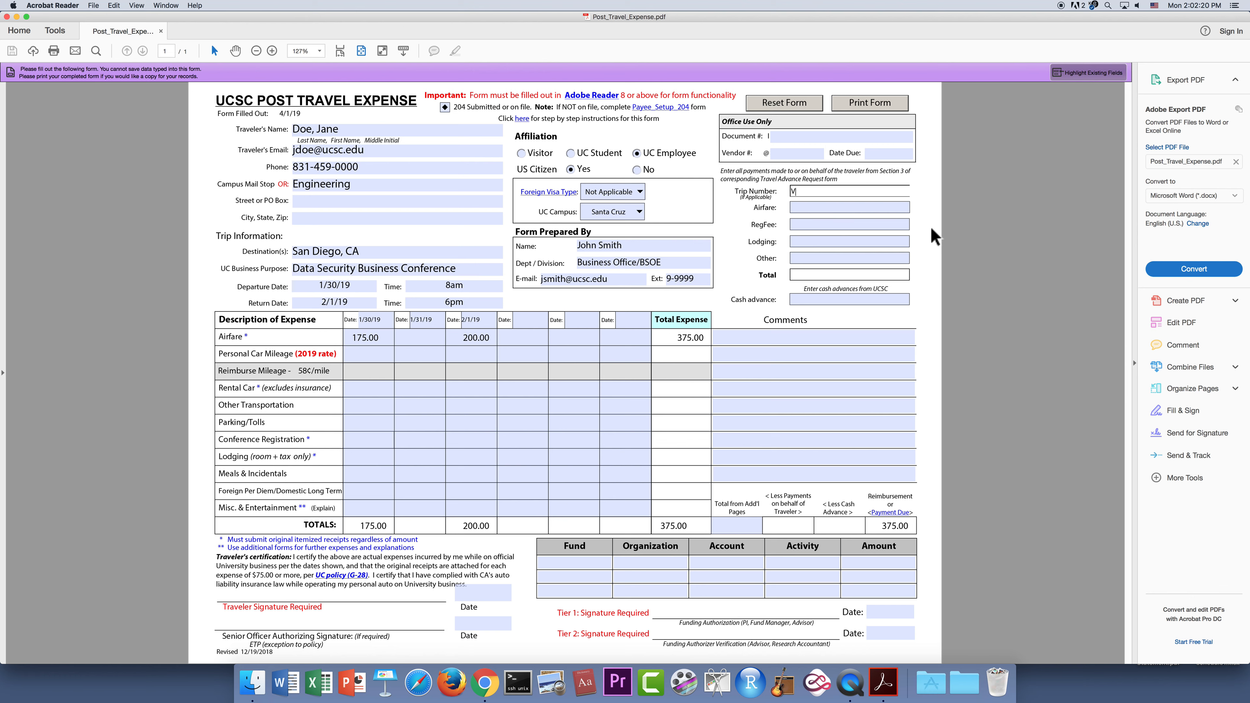
text(234567)
click(861, 206)
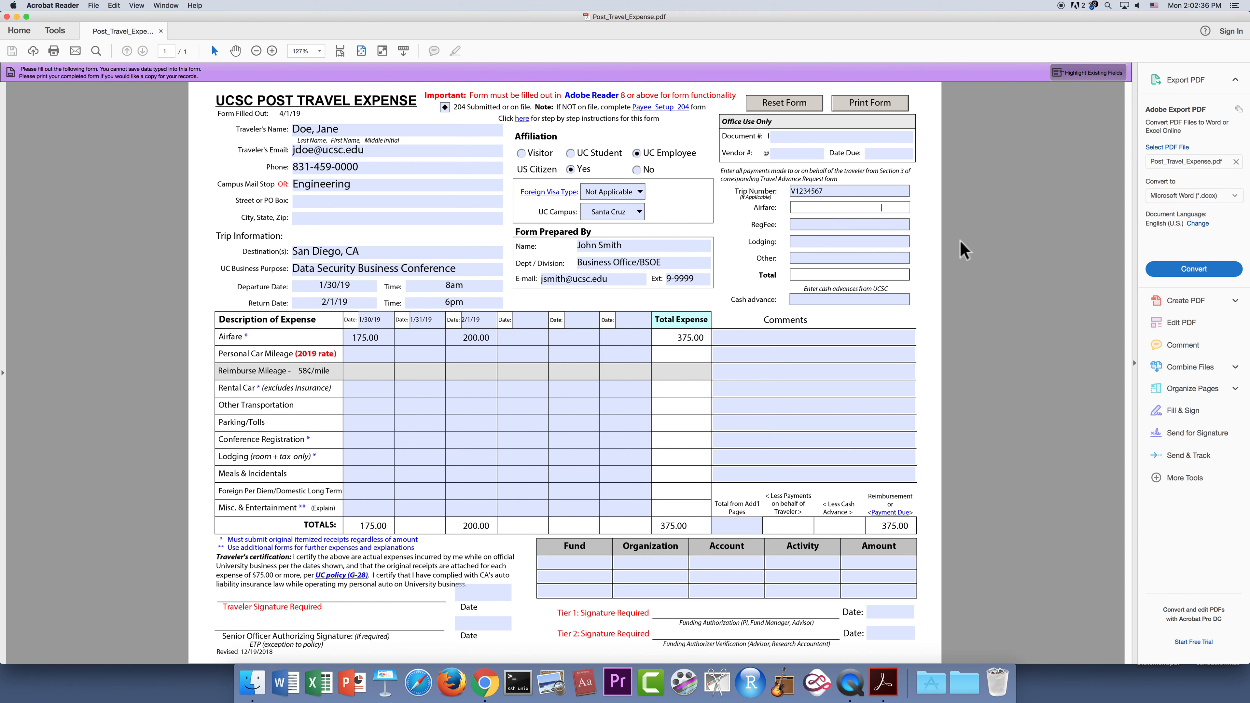
text(75)
key(Tab)
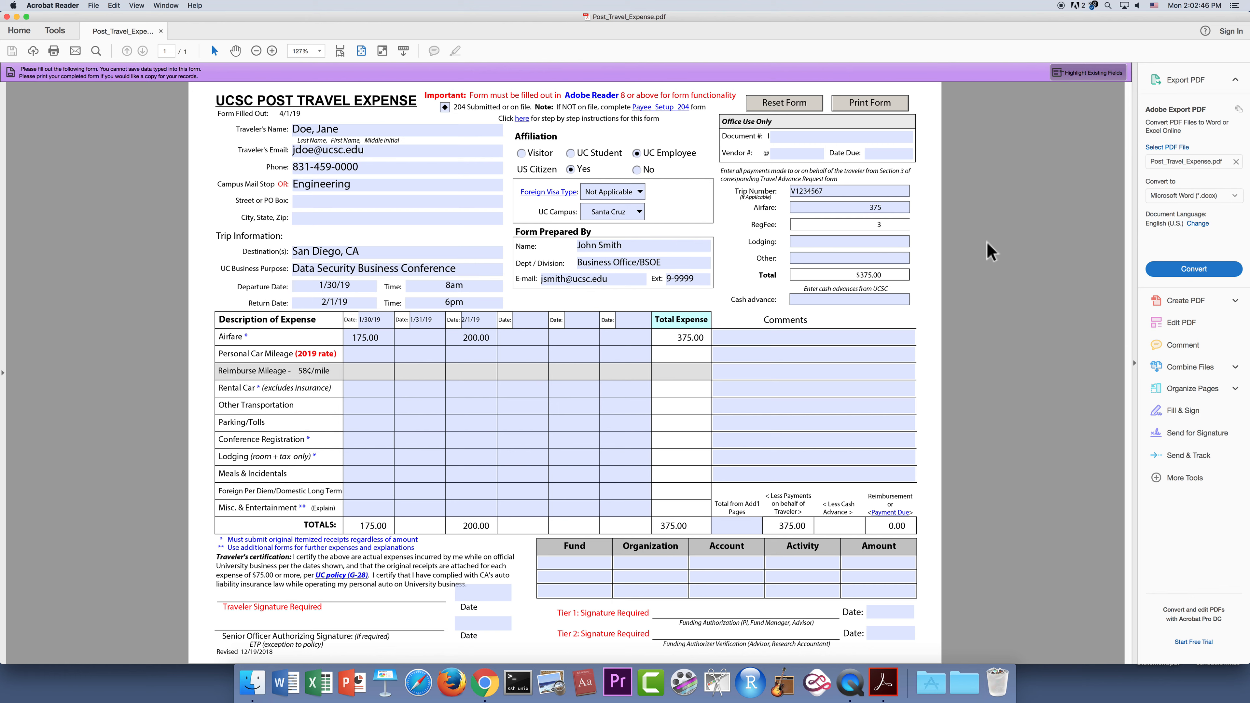
text(350)
click(892, 242)
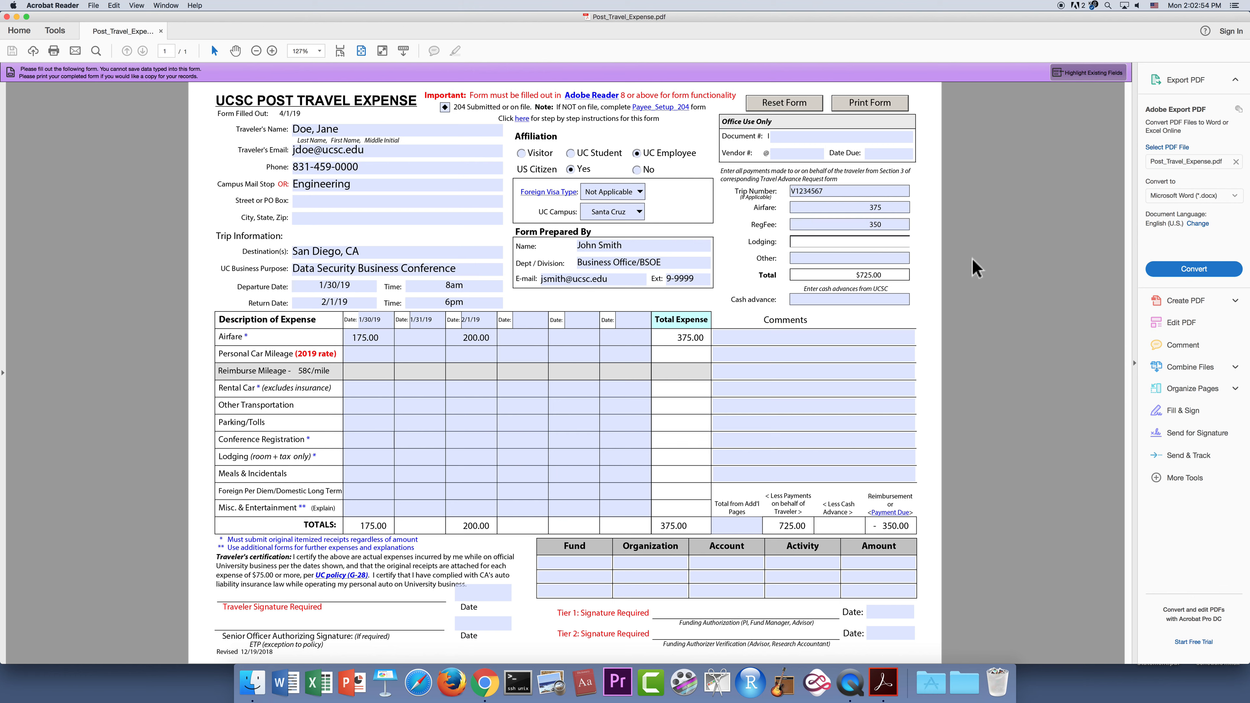
Enter a 200.00 cash advance, shifting the reimbursement to -550.00.
click(861, 298)
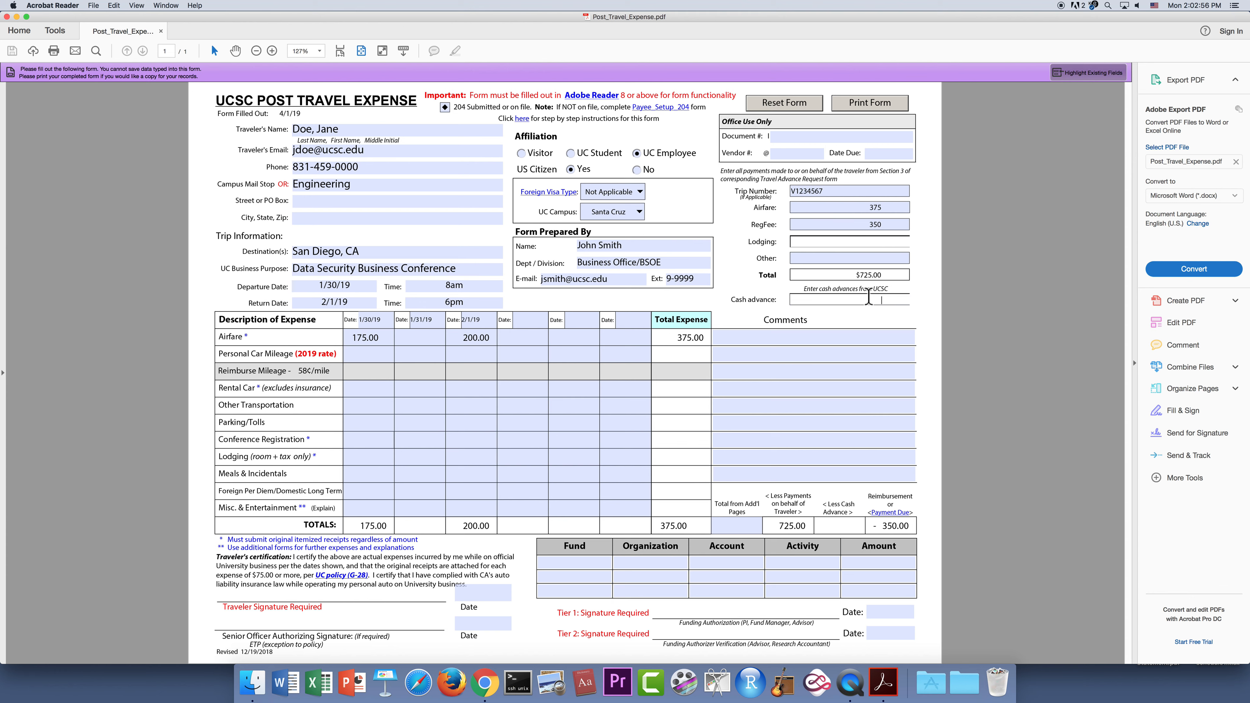
text(2)
key(BackSpace)
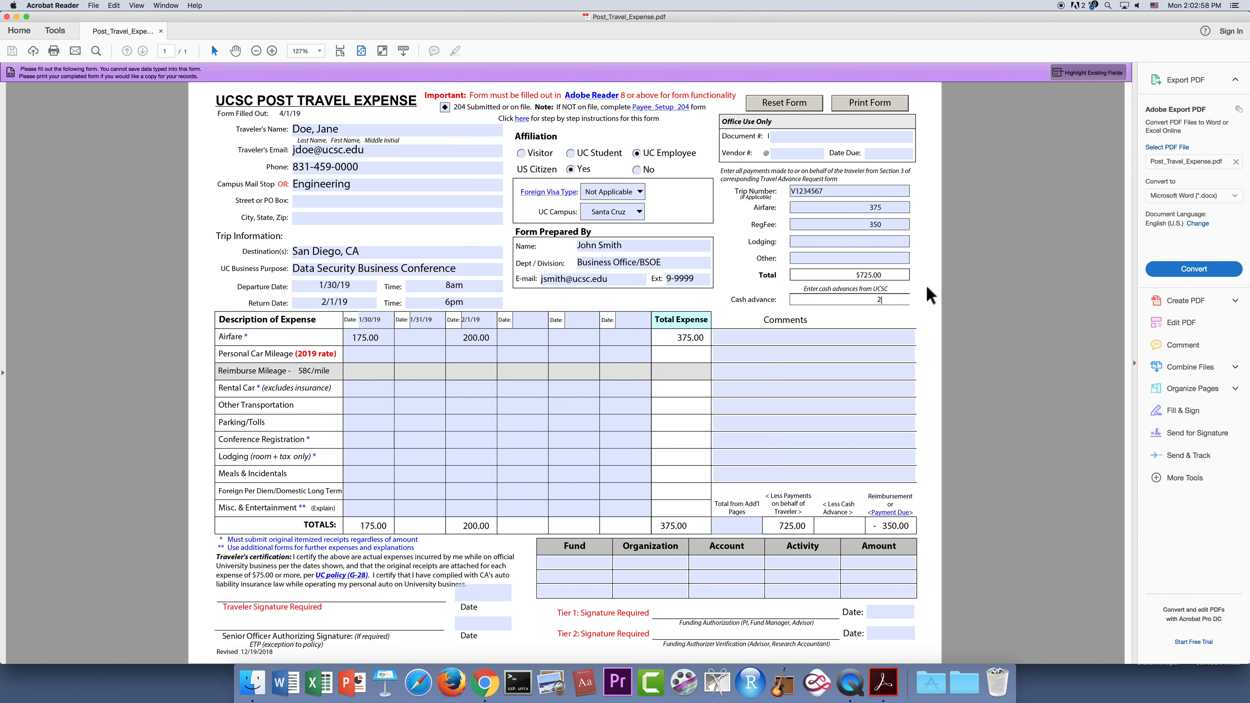
text(00.)
click(926, 279)
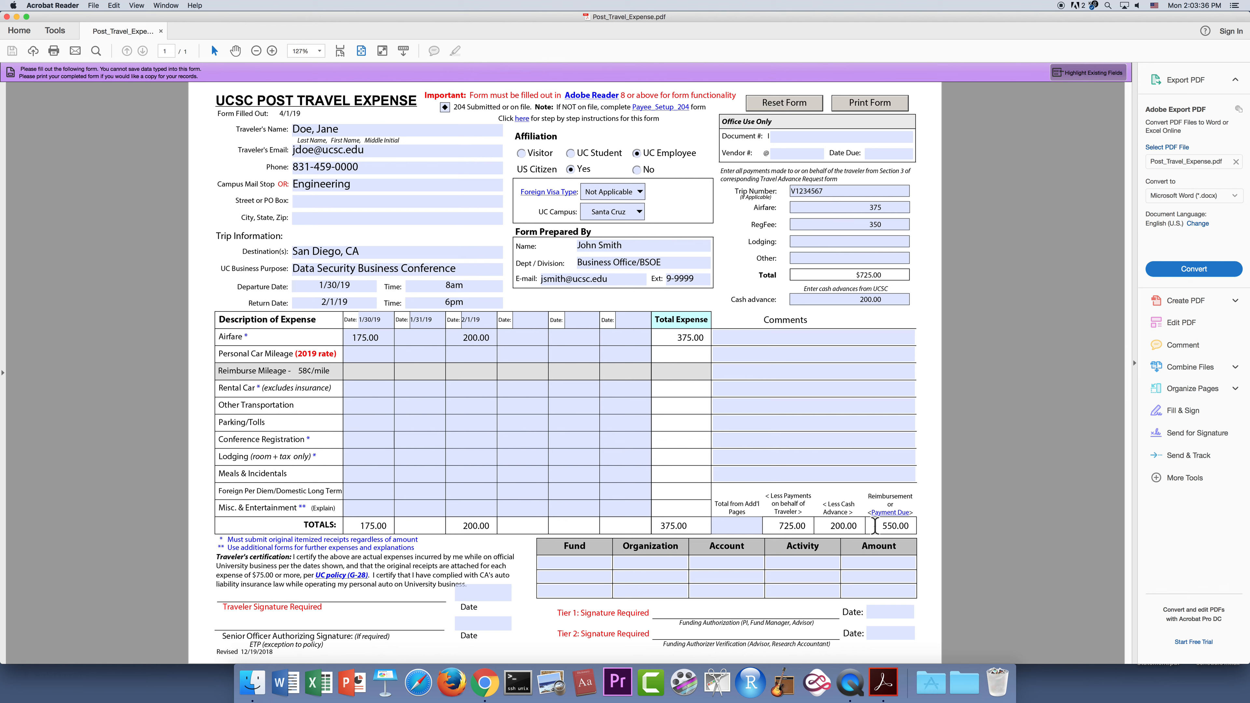
Log 33 personal car miles on both 1/30/19 and 2/1/19, reimbursing 38.28.
click(612, 421)
click(377, 354)
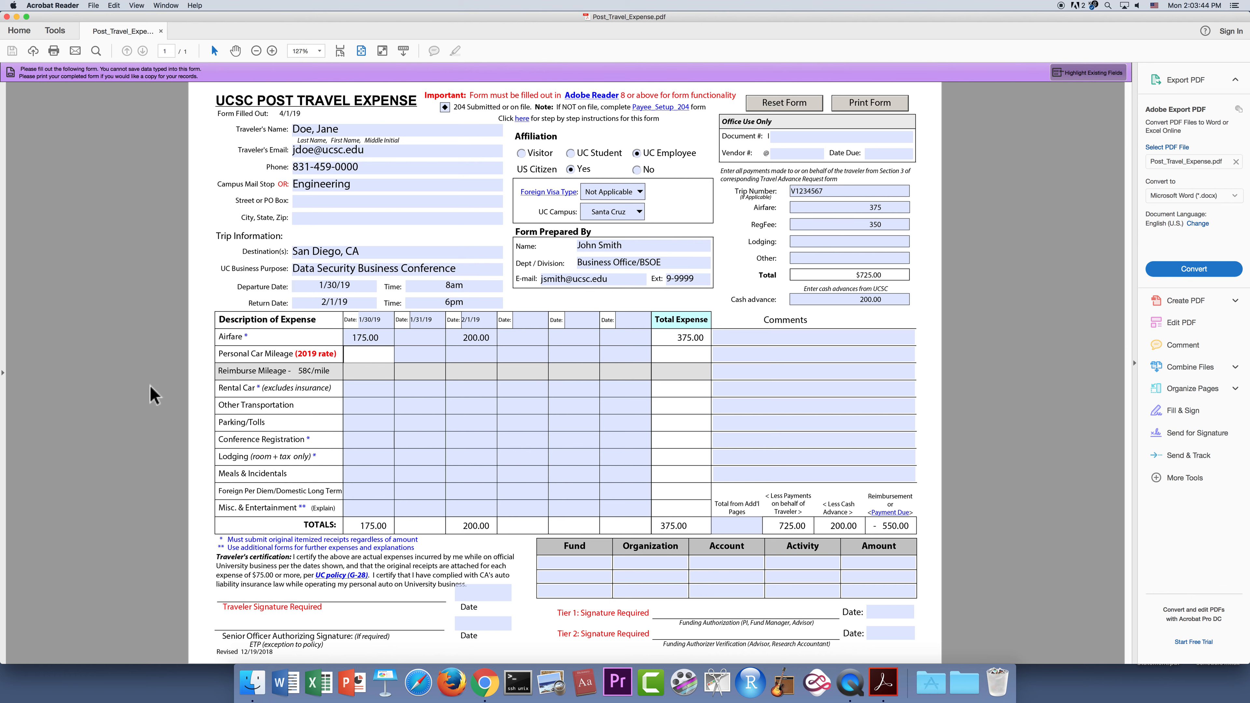
text(33)
click(460, 355)
text(33)
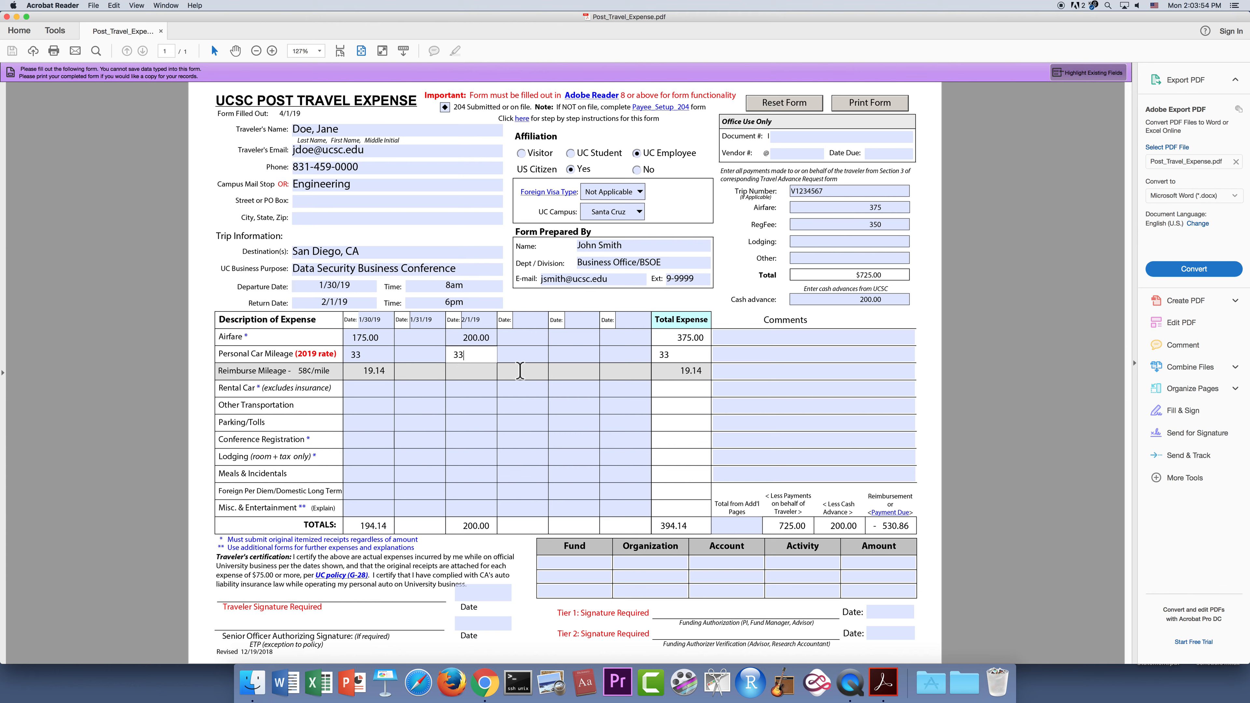
click(521, 354)
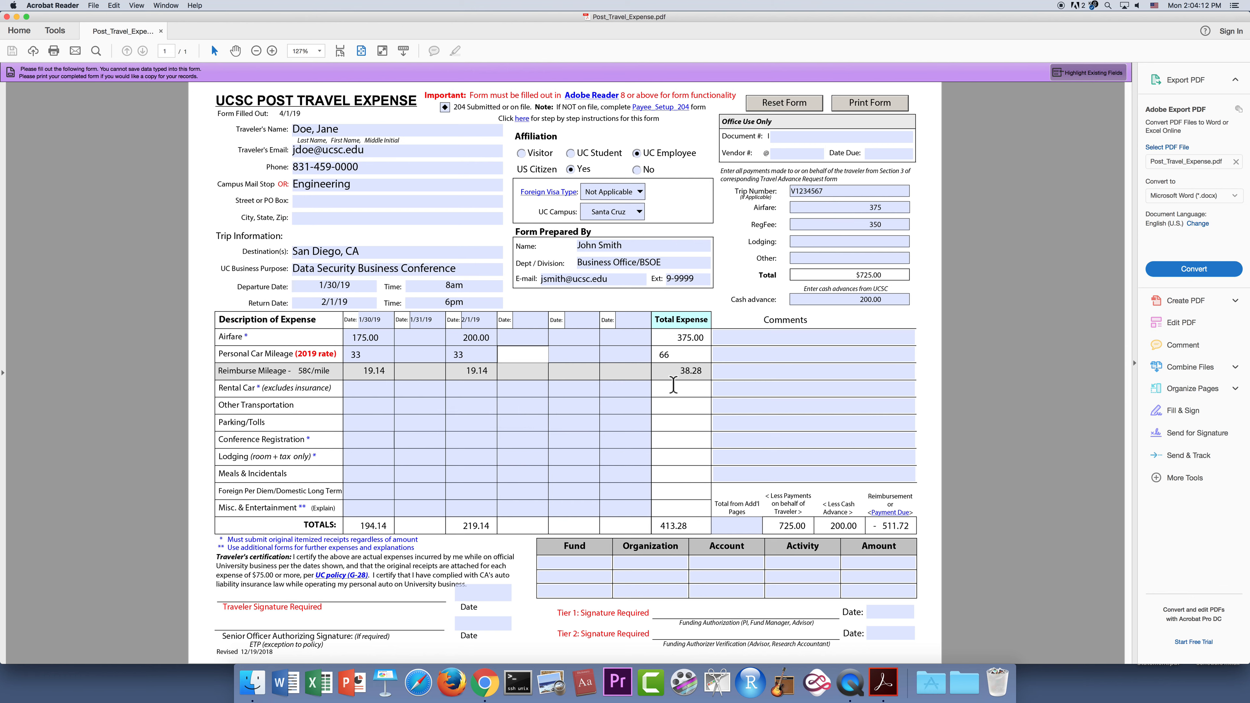
Enter a 50.00 rental car expense for 1/30/19, raising total expense to 463.28.
click(369, 389)
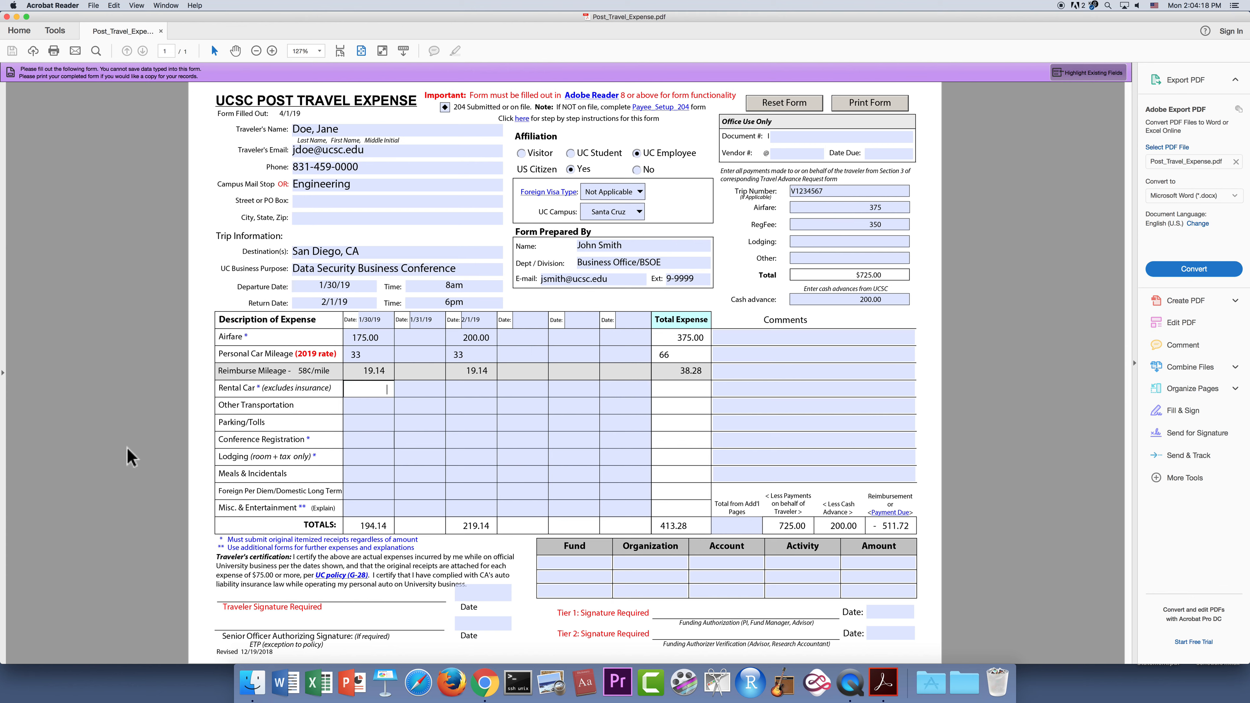
text(50)
click(432, 404)
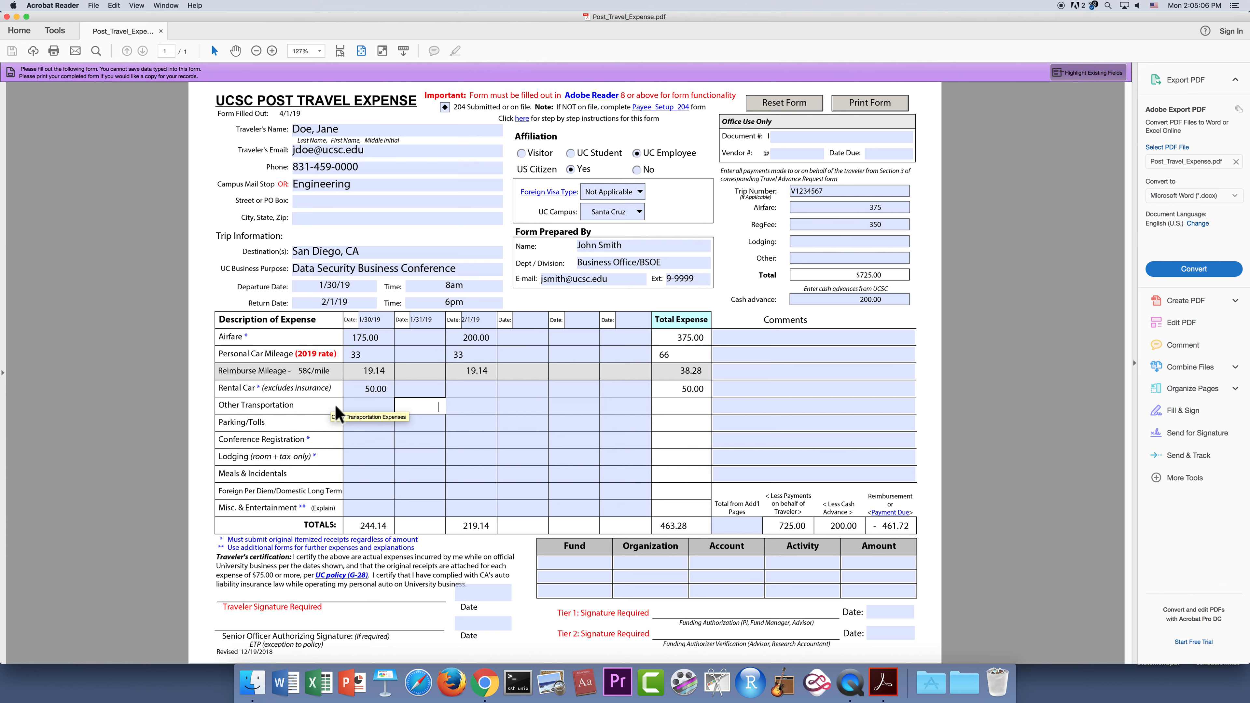
Enter 10.00 other transportation for 1/30/19, bringing total expense to 473.28.
click(372, 405)
text(10)
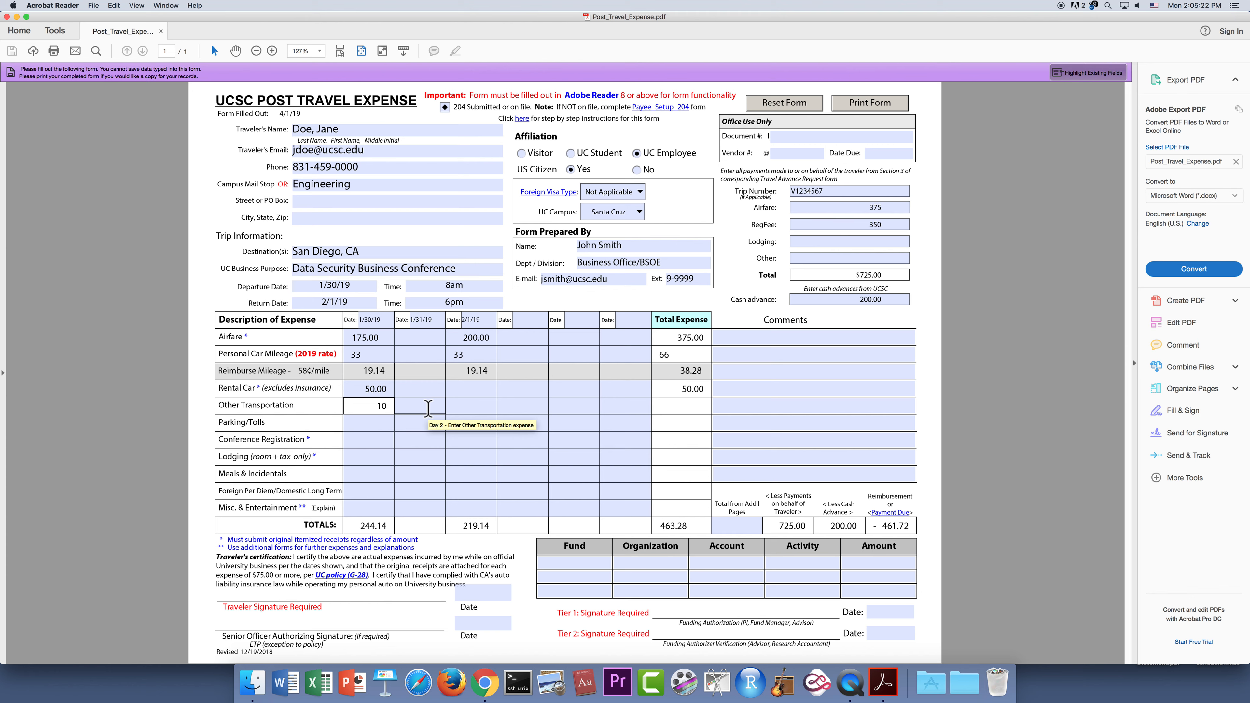
click(752, 337)
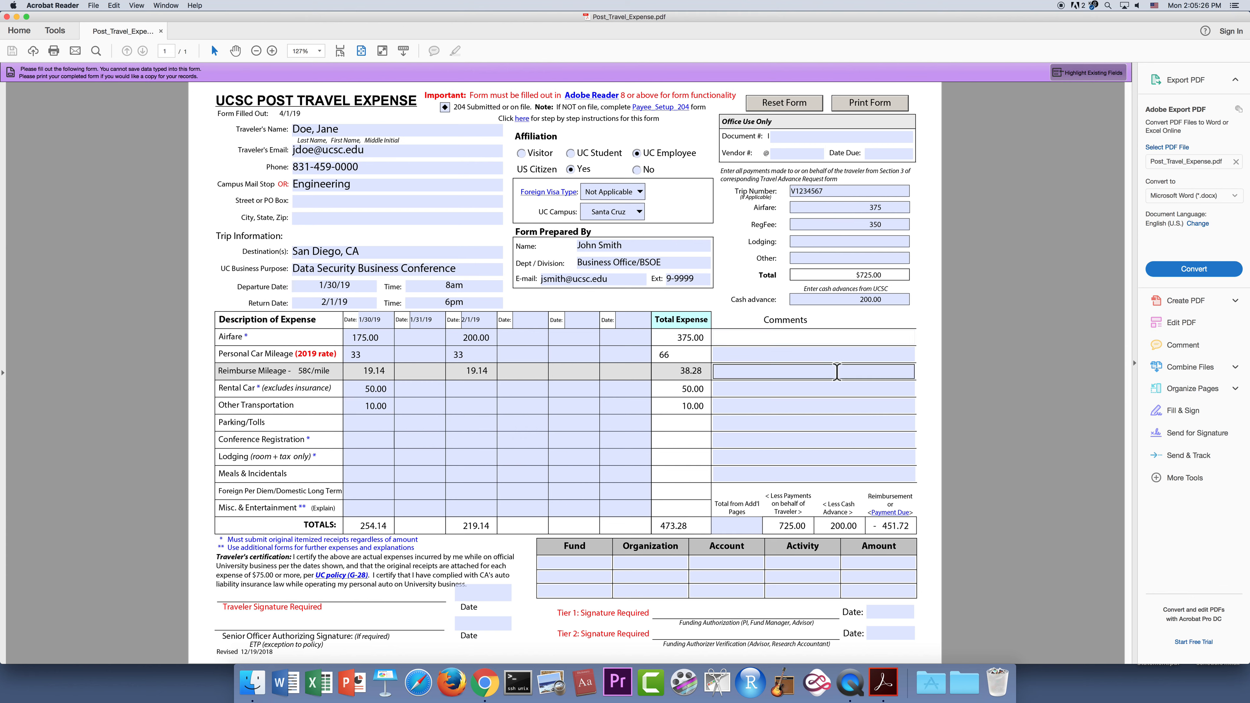
Comment the airfare cost comparison, airport mileage, San Diego rental car, and Uber transportation.
text(Tr)
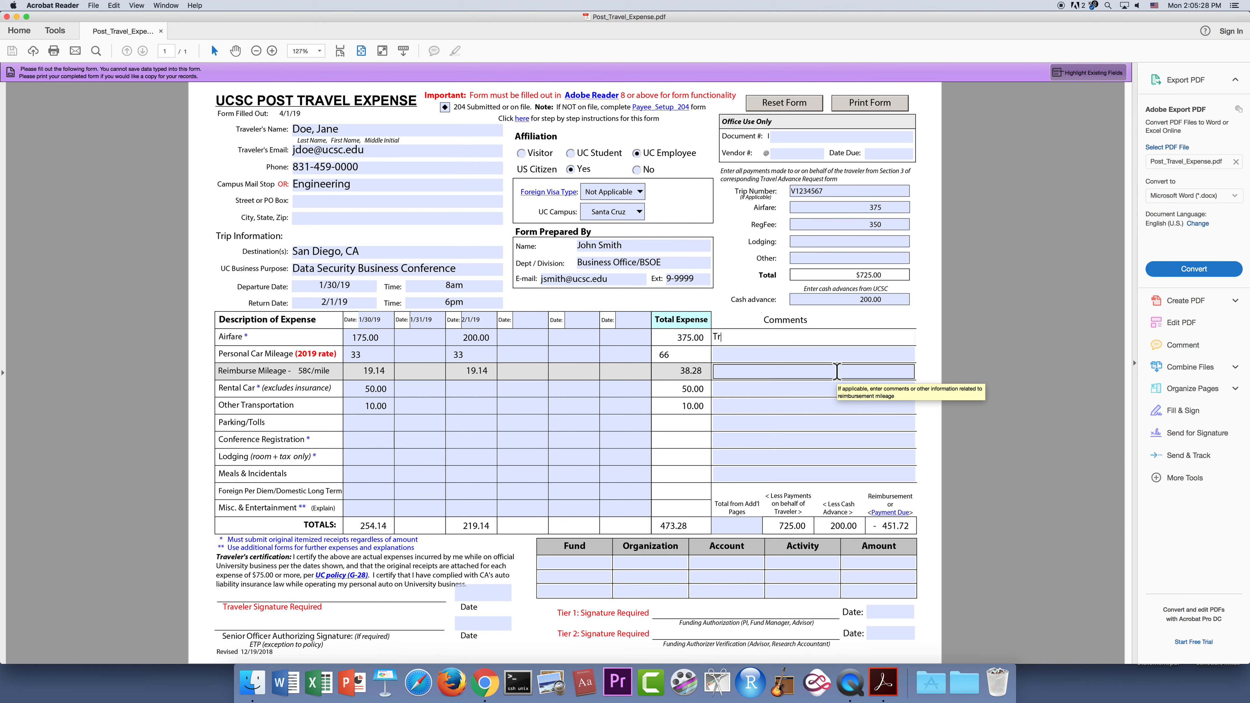
text(aveled)
text(early for personal - see cost comparison)
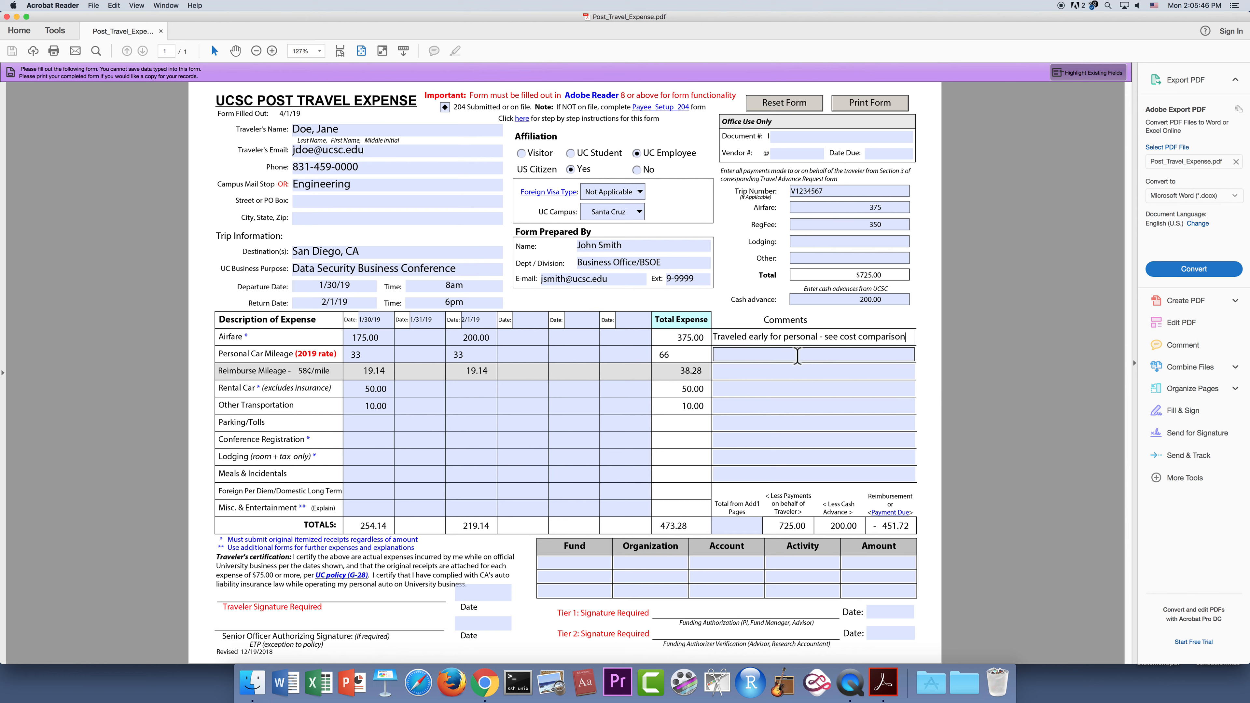
key(Tab)
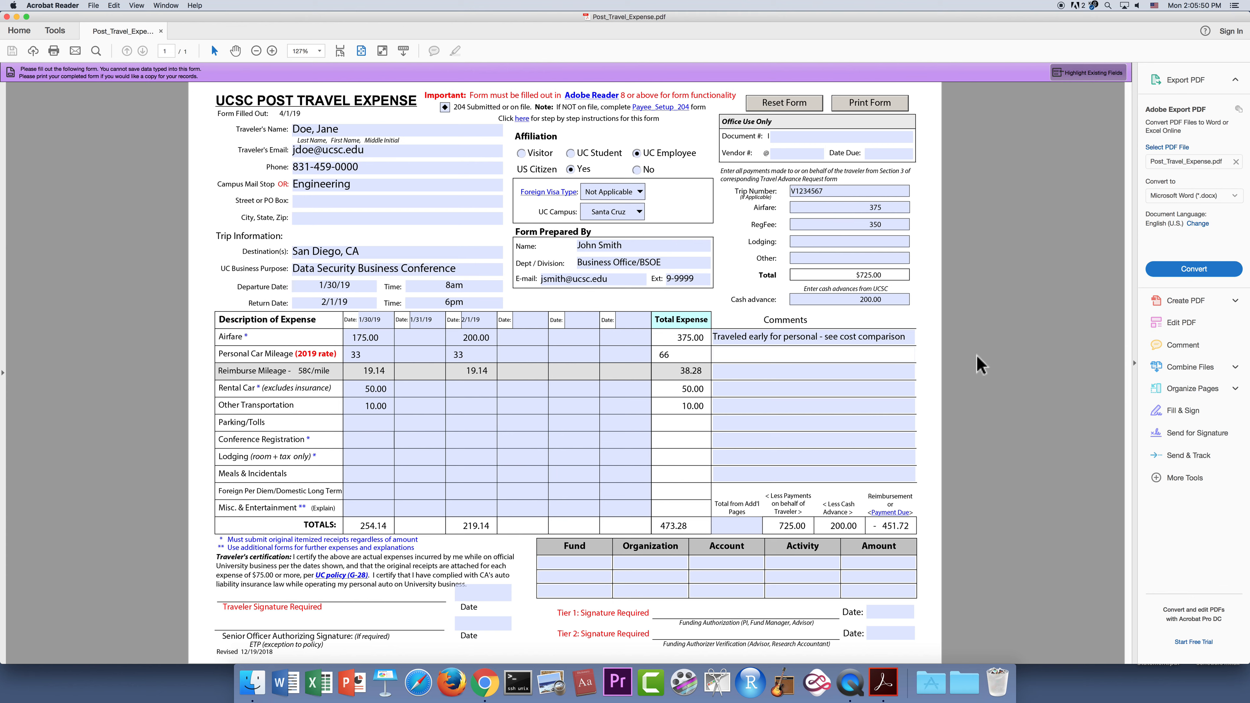
text(Santa Cruz to and from San Jose airport)
click(793, 392)
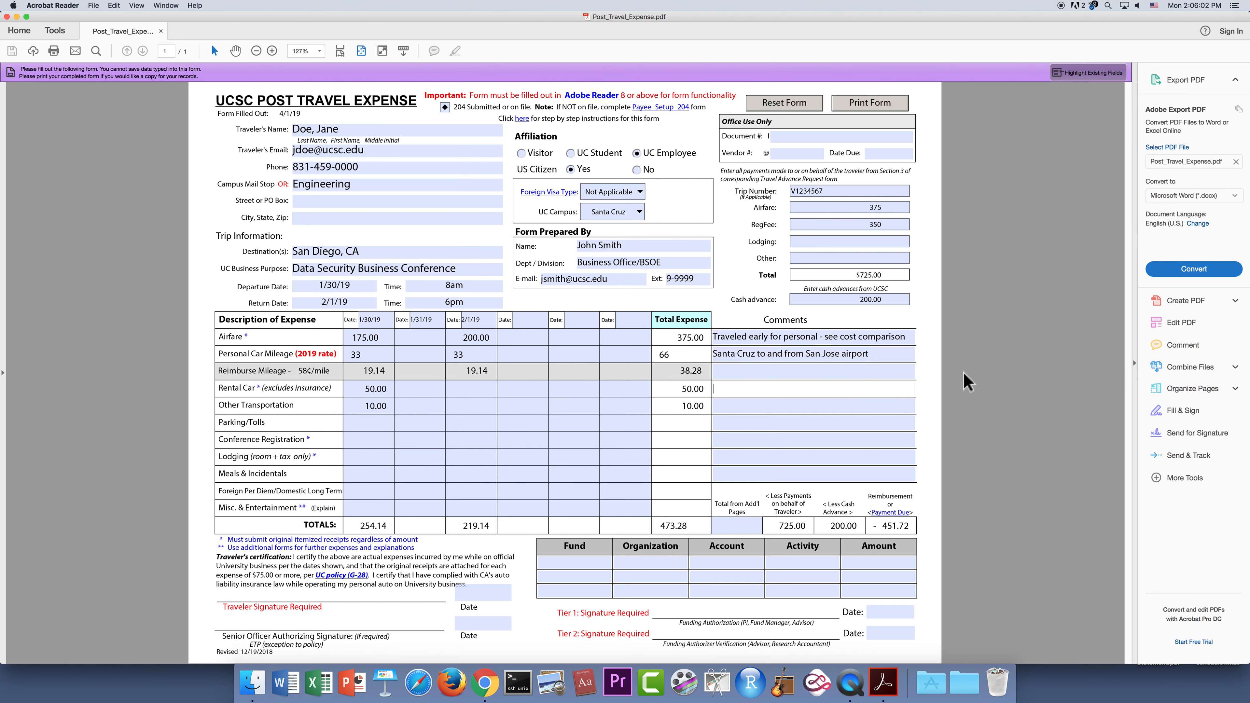
text(Rented car in San Diego)
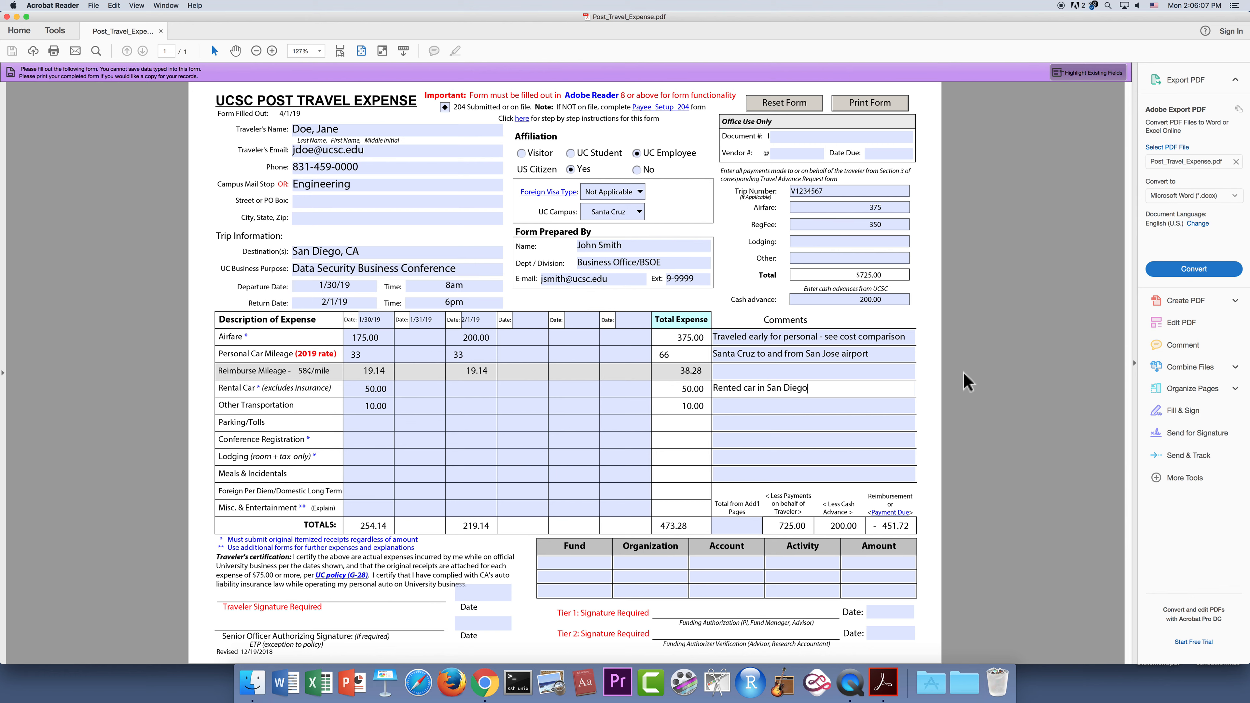
click(765, 407)
text(Uber)
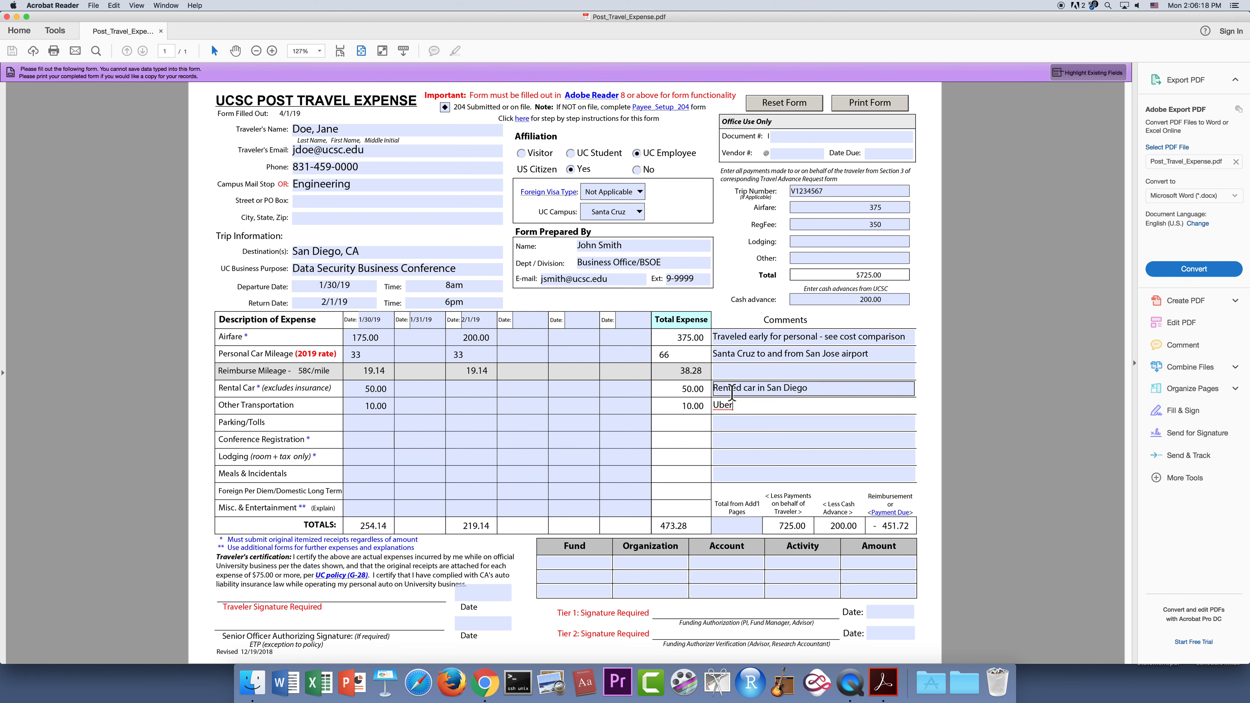
click(378, 422)
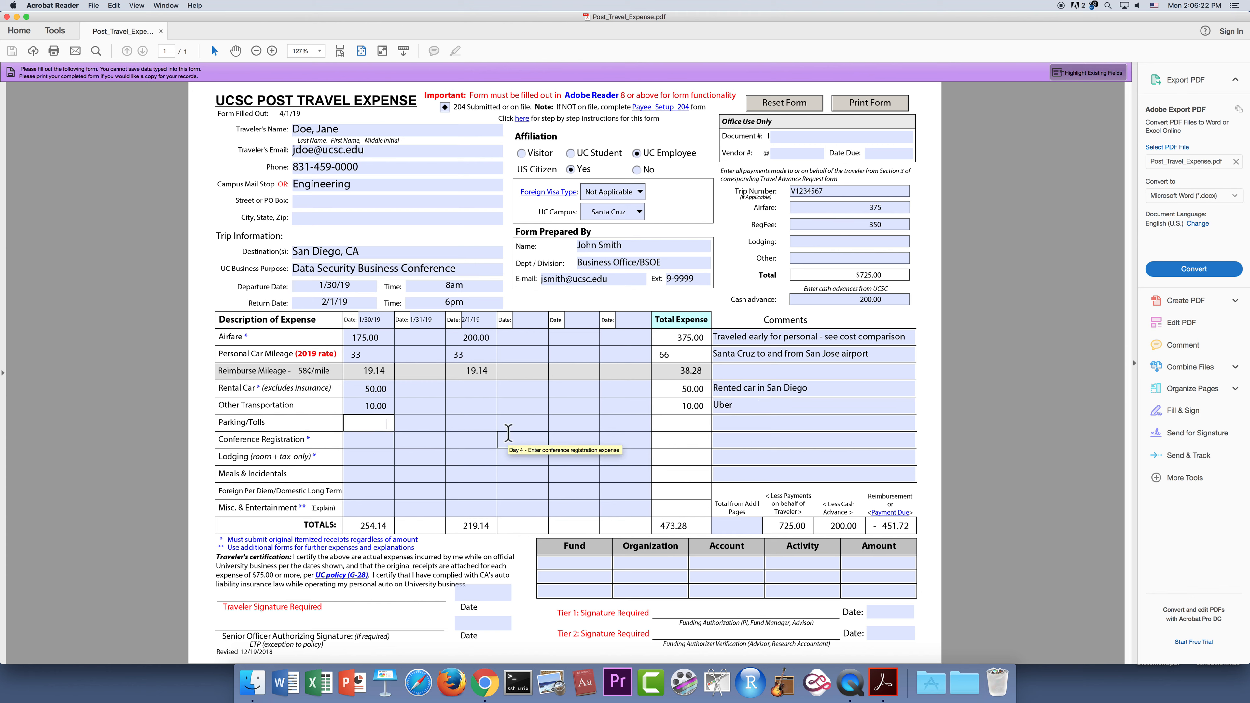
Enter 75 as the 2/1/19 Parking/Tolls amount.
click(473, 422)
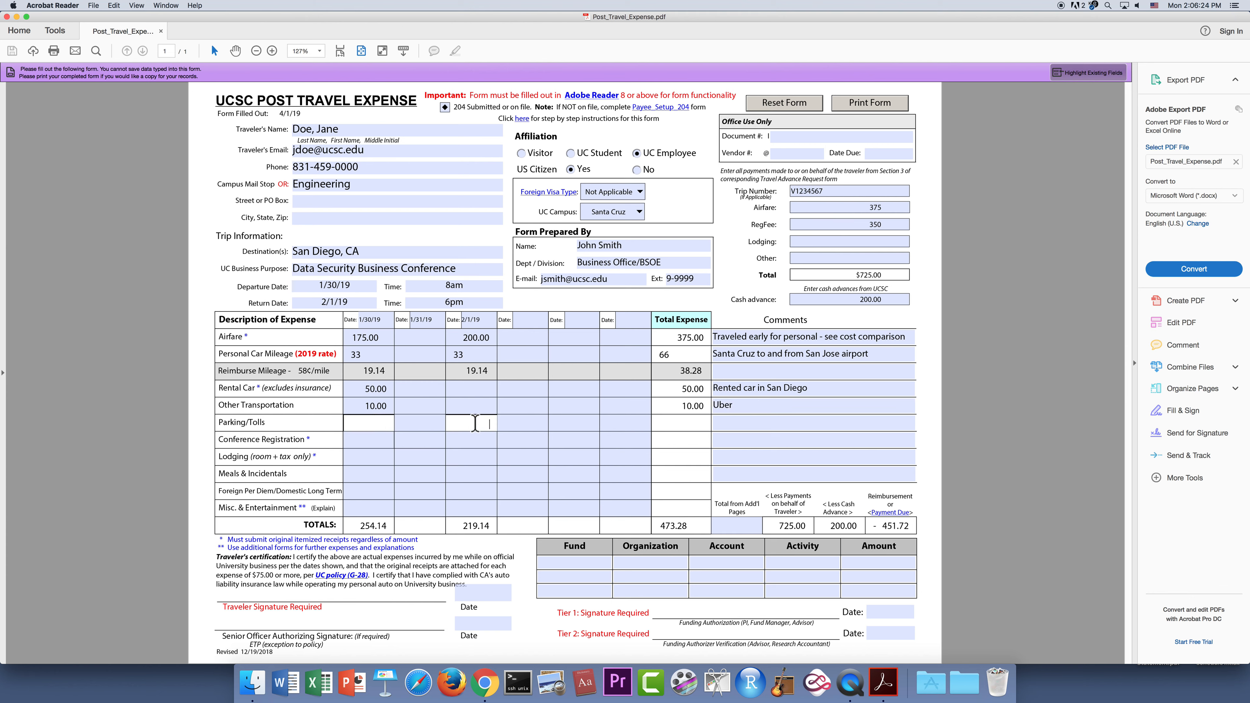
text(75)
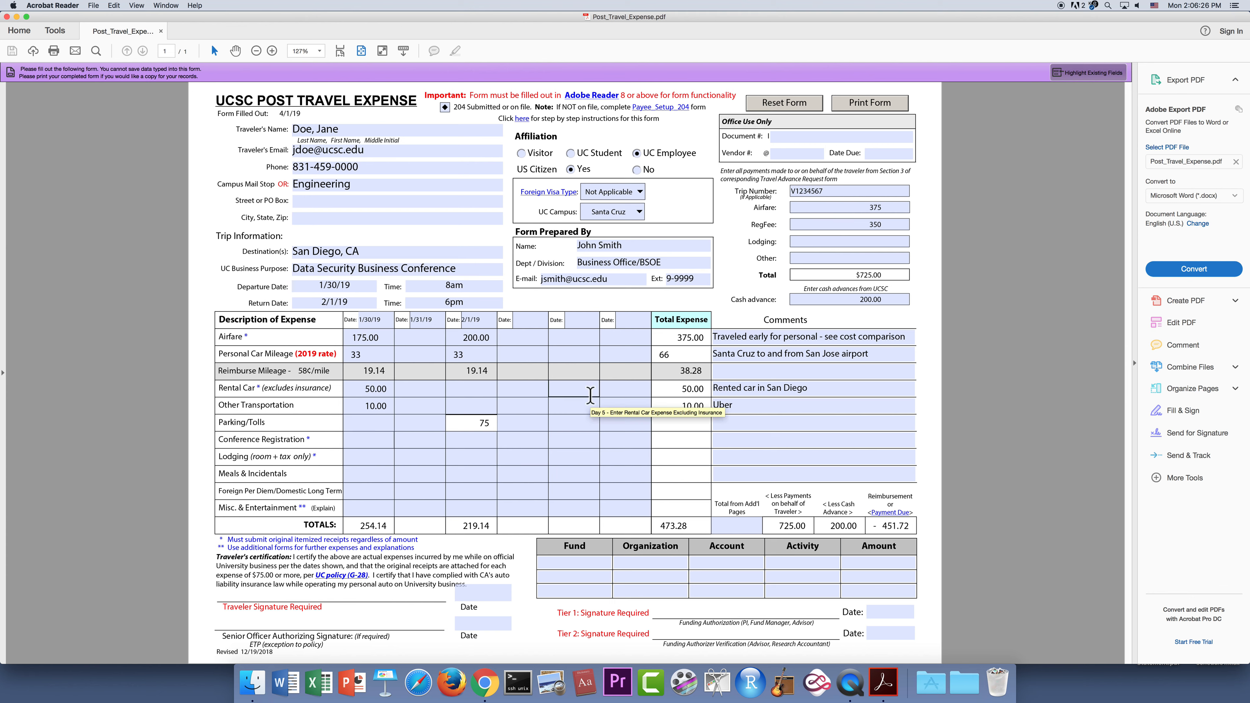
click(696, 427)
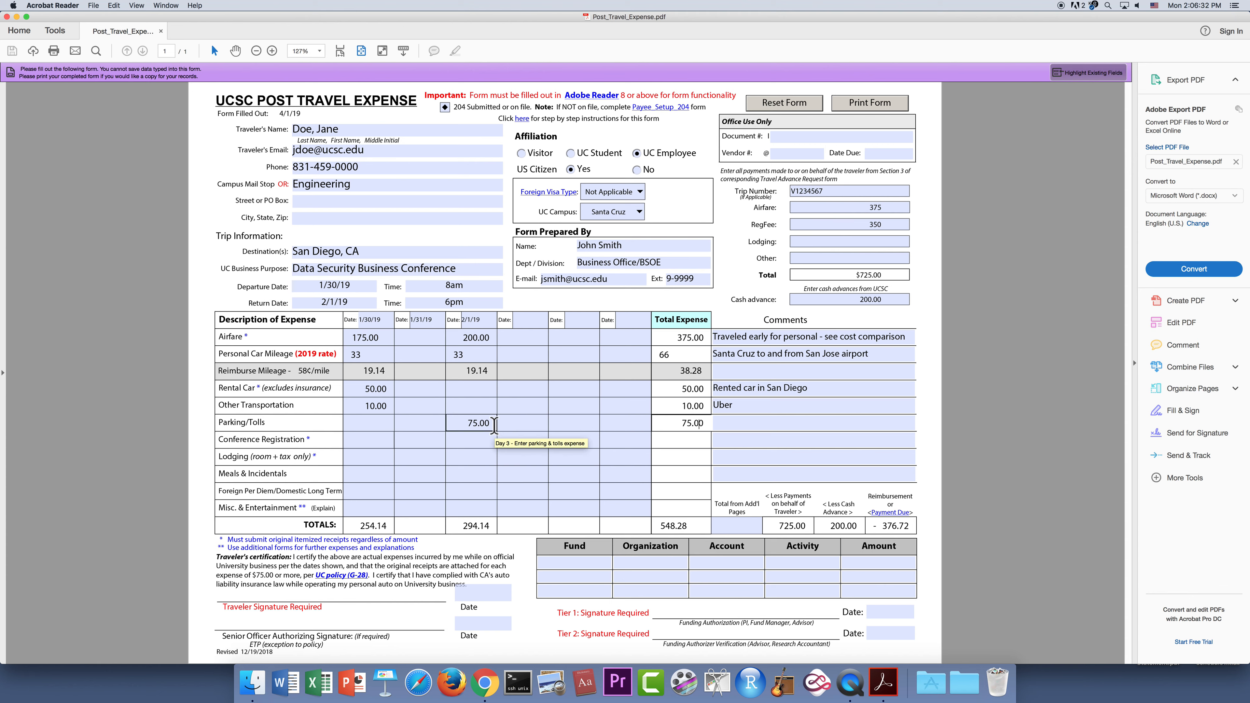
Add the comment 'Parking at airport' to the Parking/Tolls line.
click(762, 422)
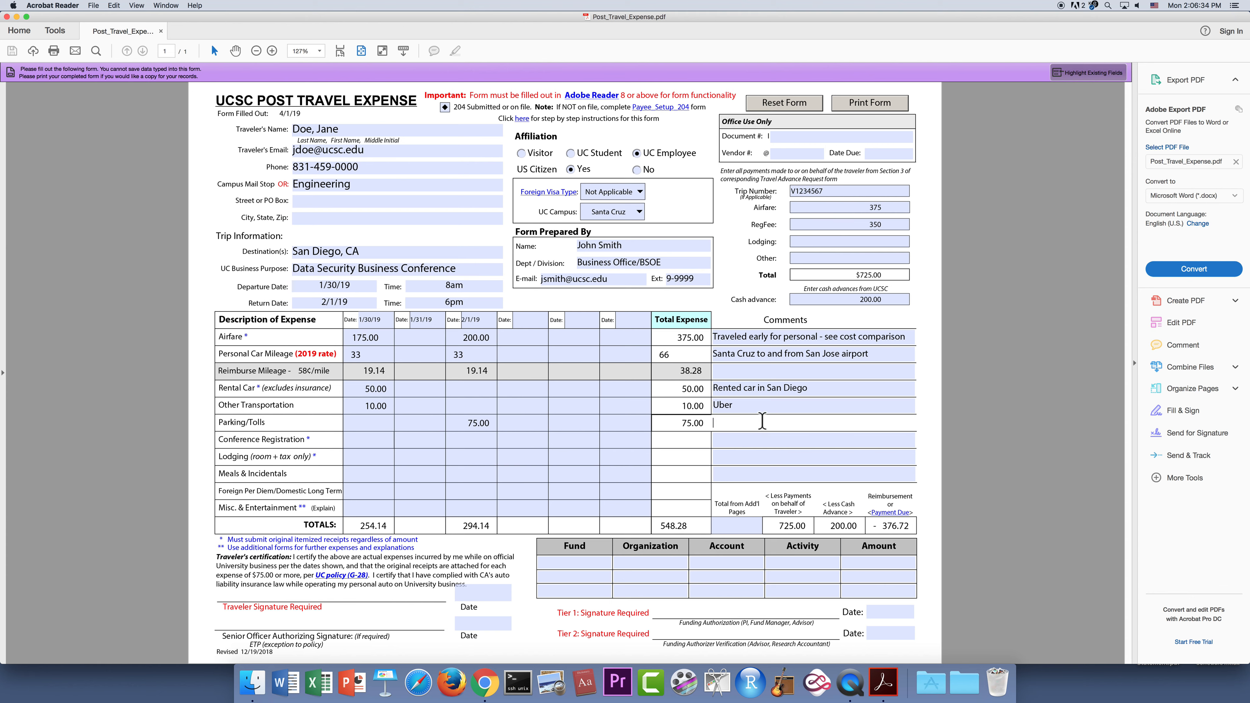
text(Park)
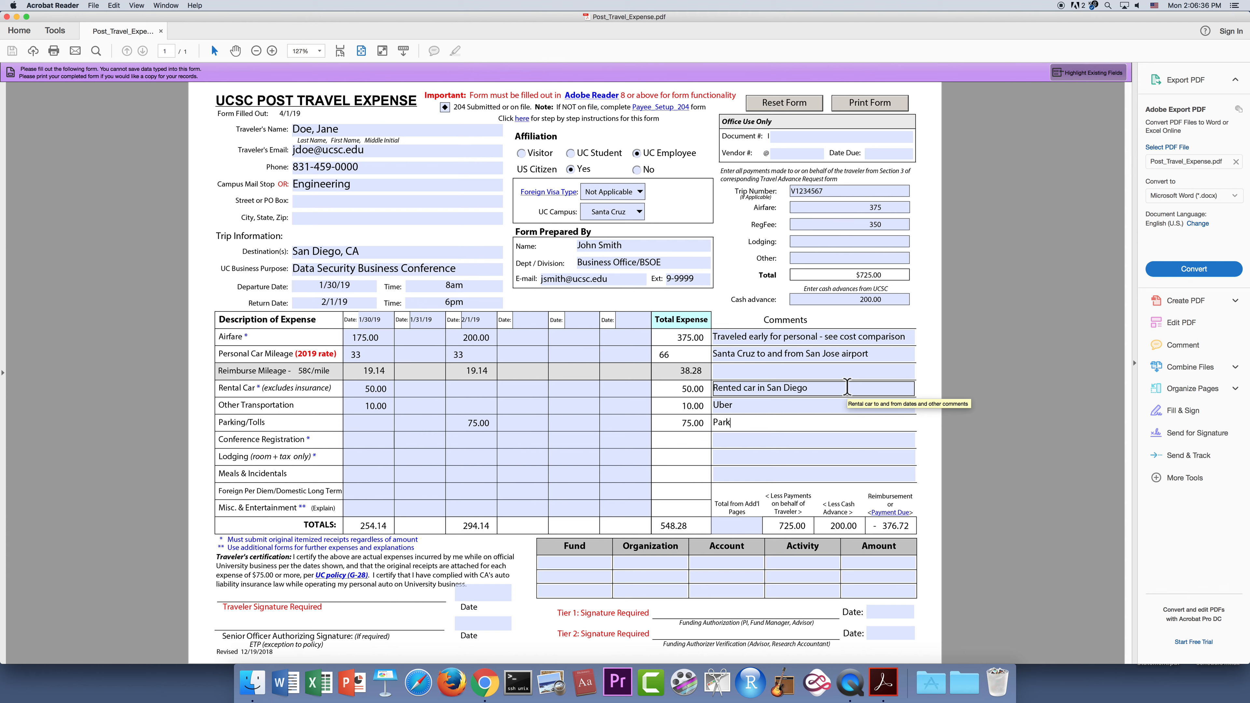
text(ing at airport)
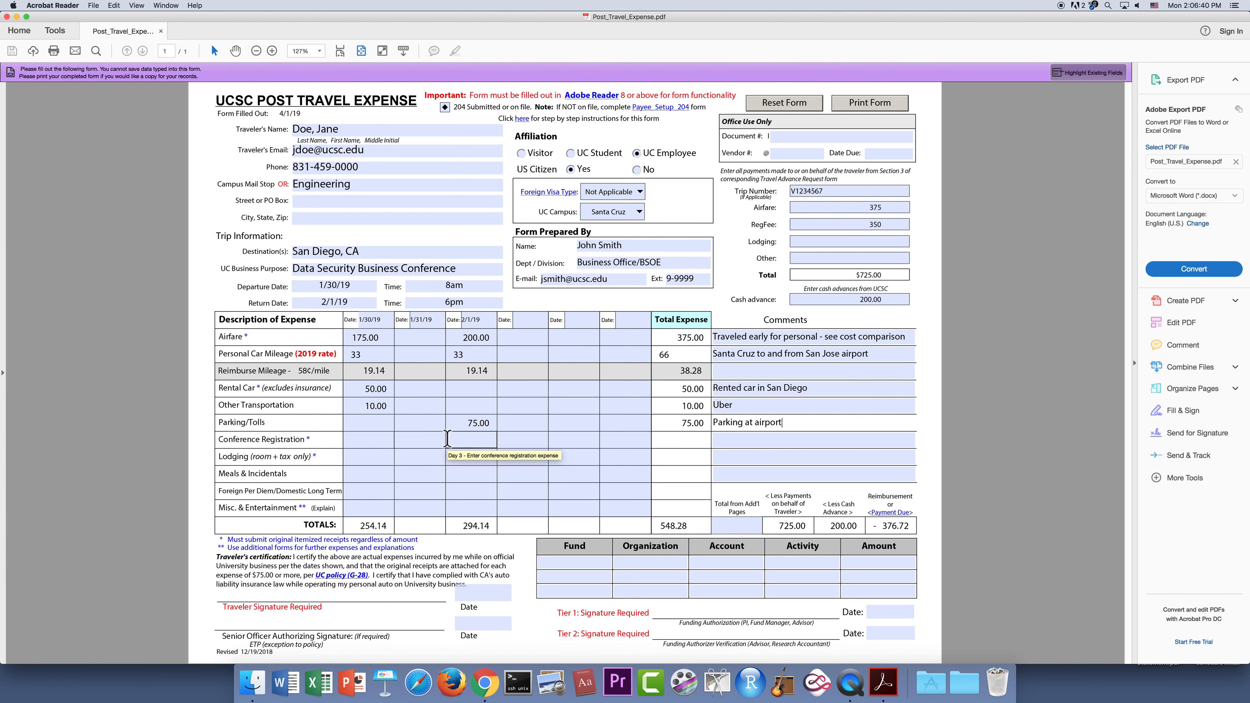
click(364, 440)
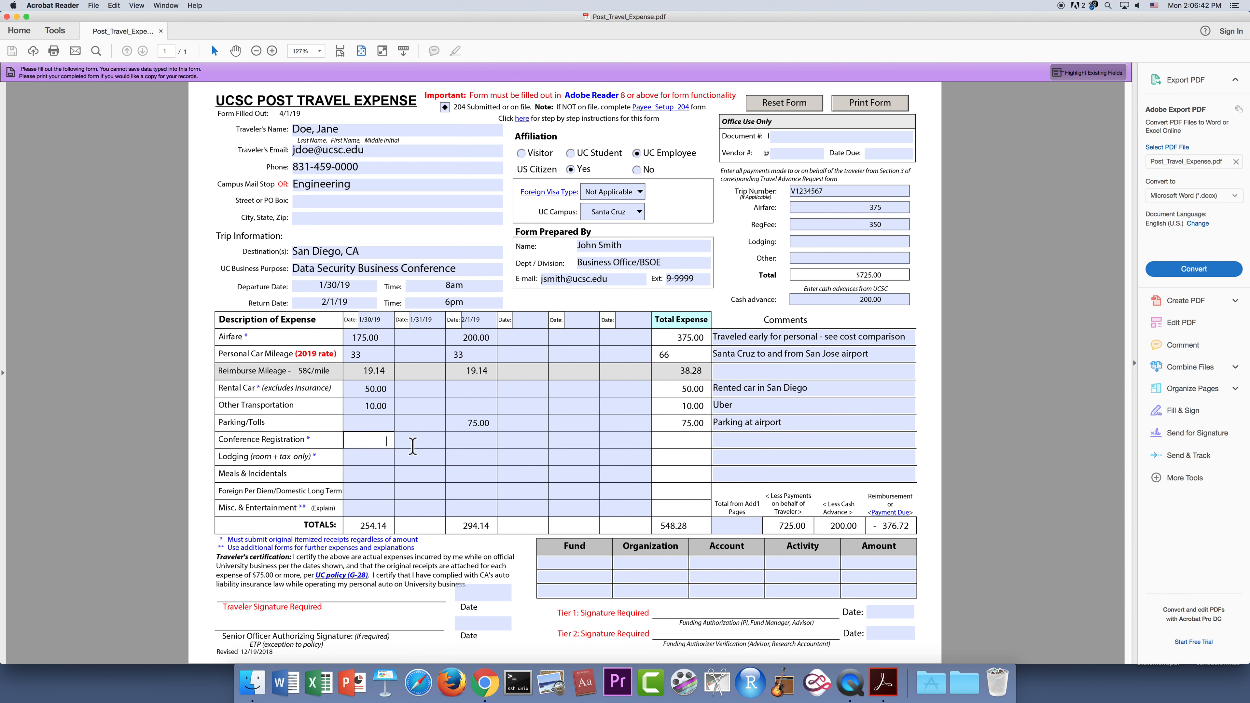
Enter 350 as the 1/30/19 Conference Registration fee.
text(350)
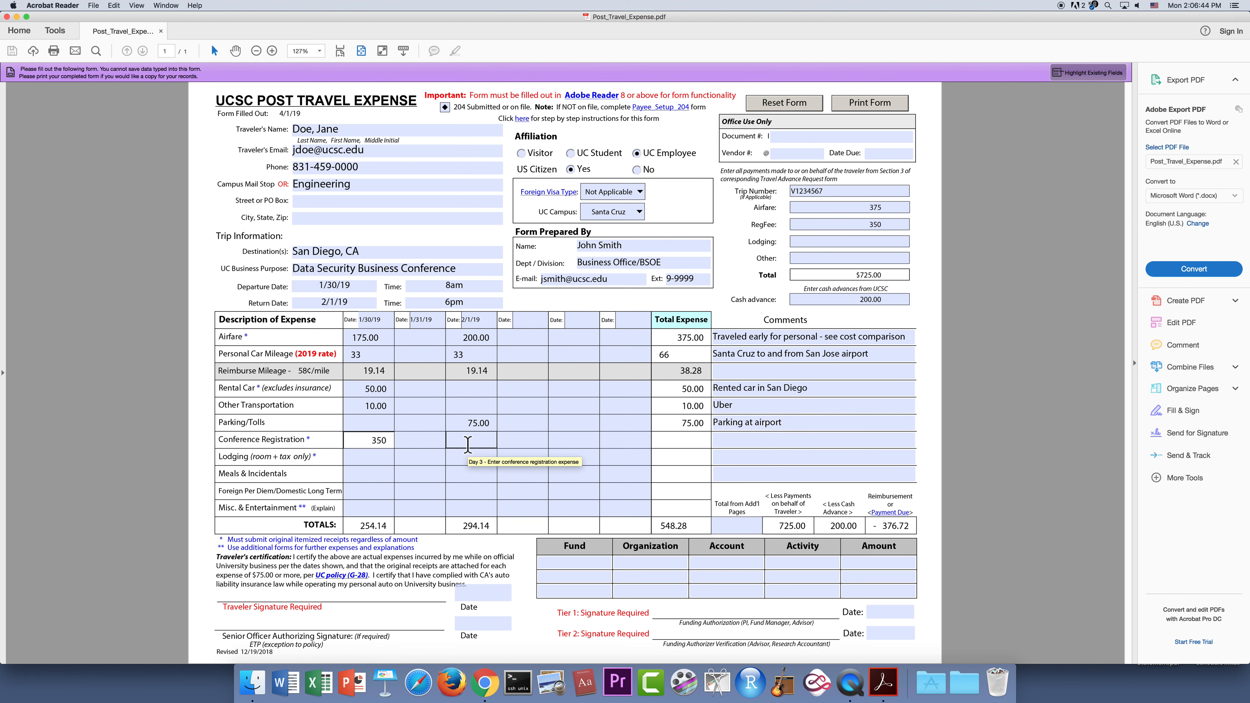
click(692, 457)
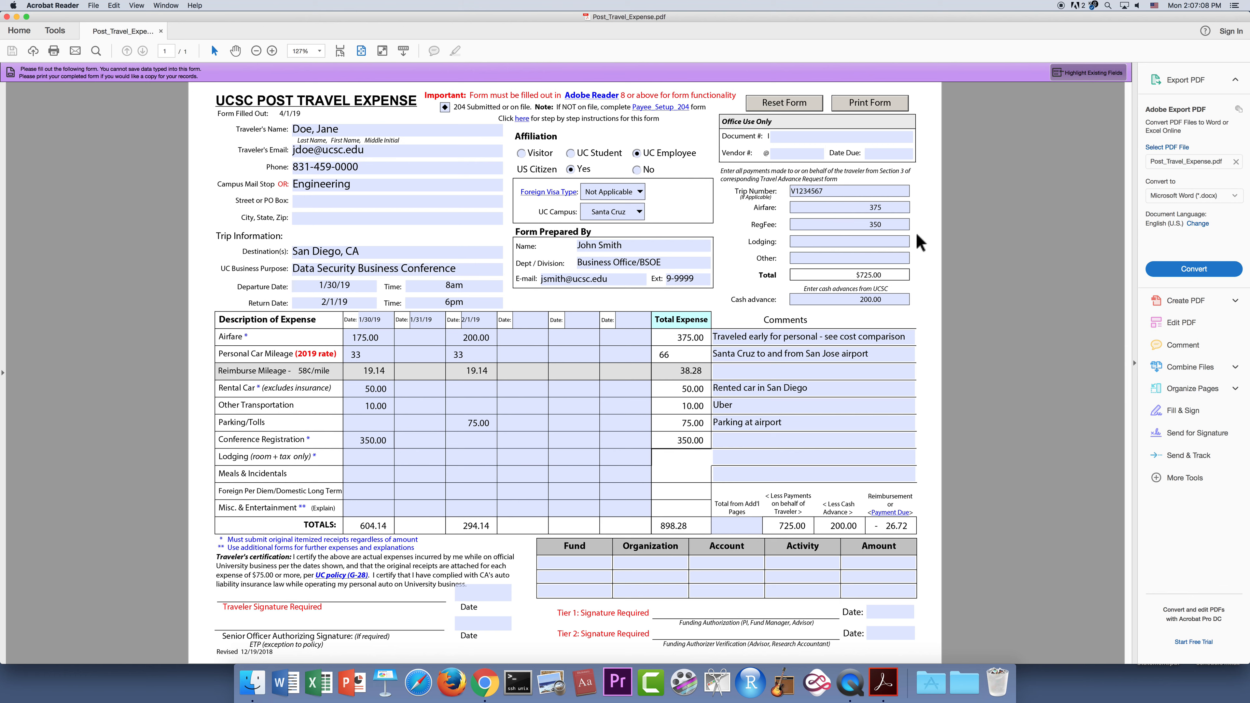
Enter 250 Lodging for both 1/30/19 and 1/31/19.
click(384, 460)
text(250)
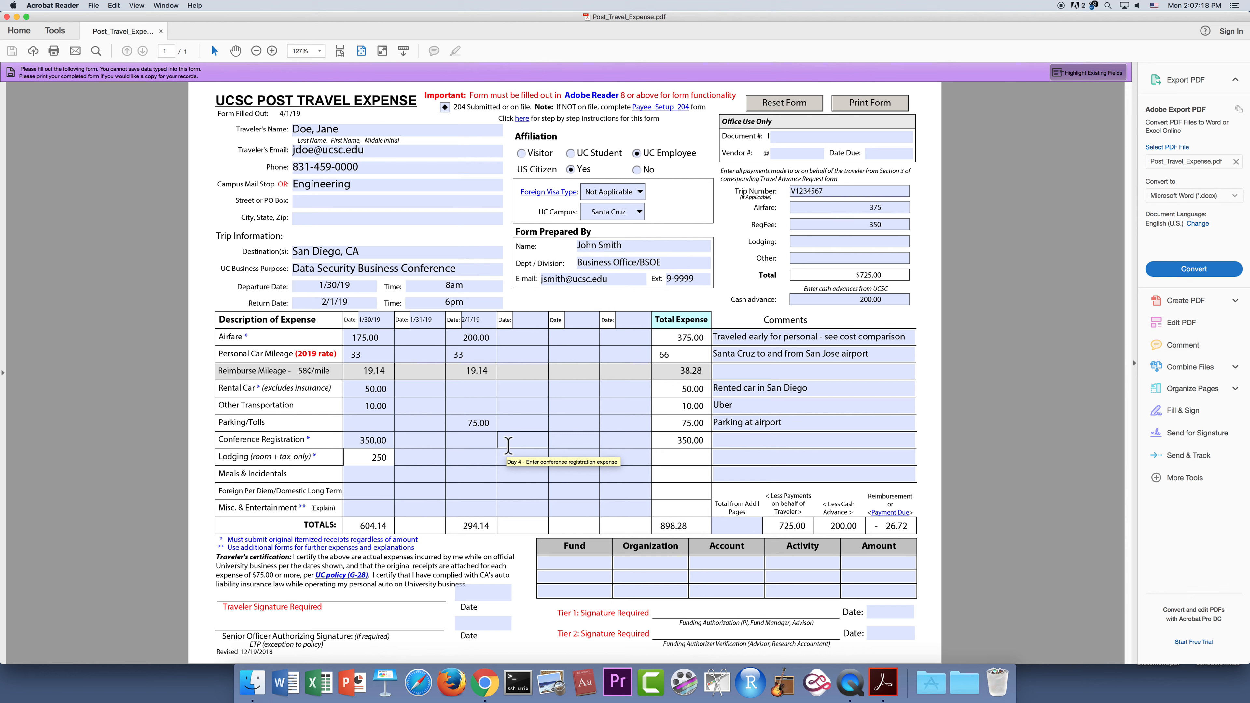
click(432, 457)
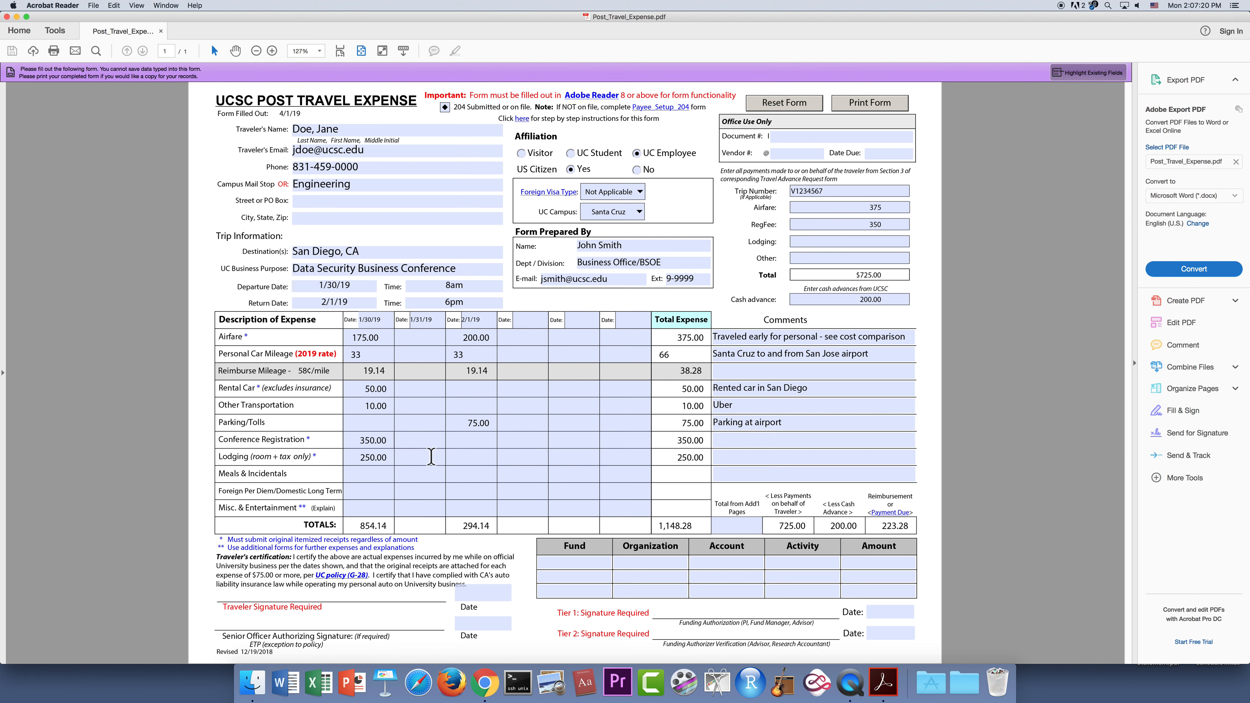
text(250)
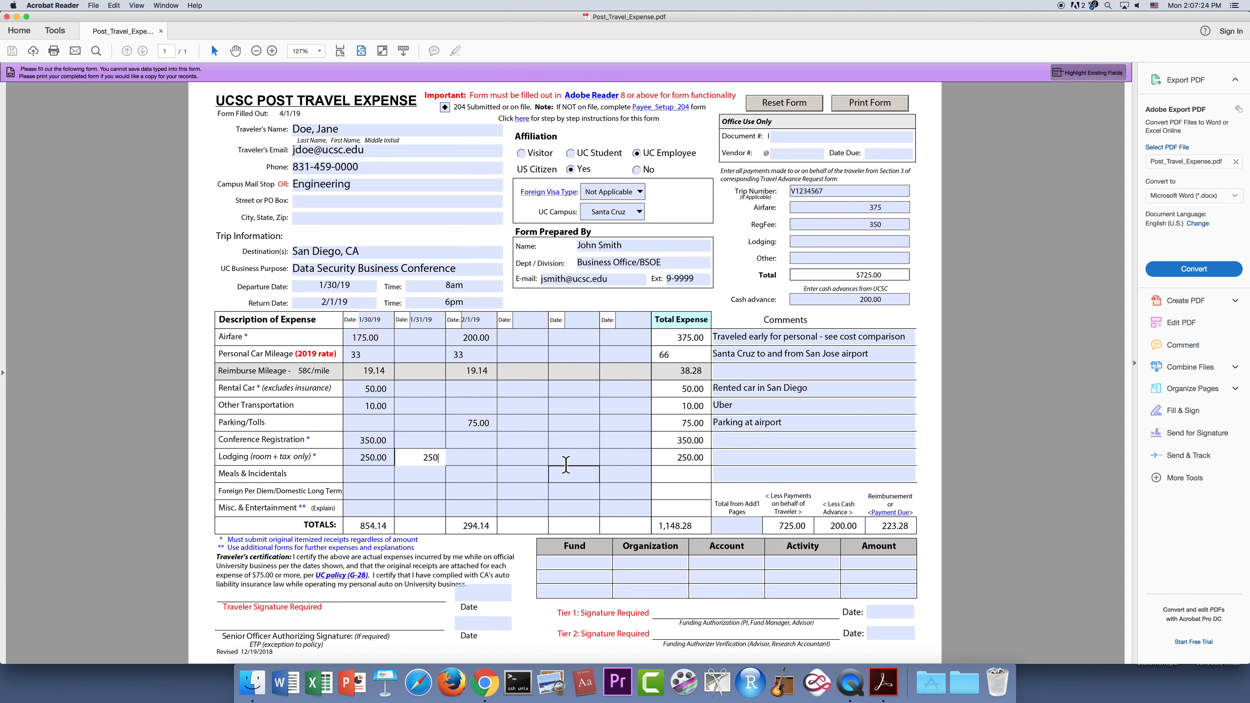
click(539, 457)
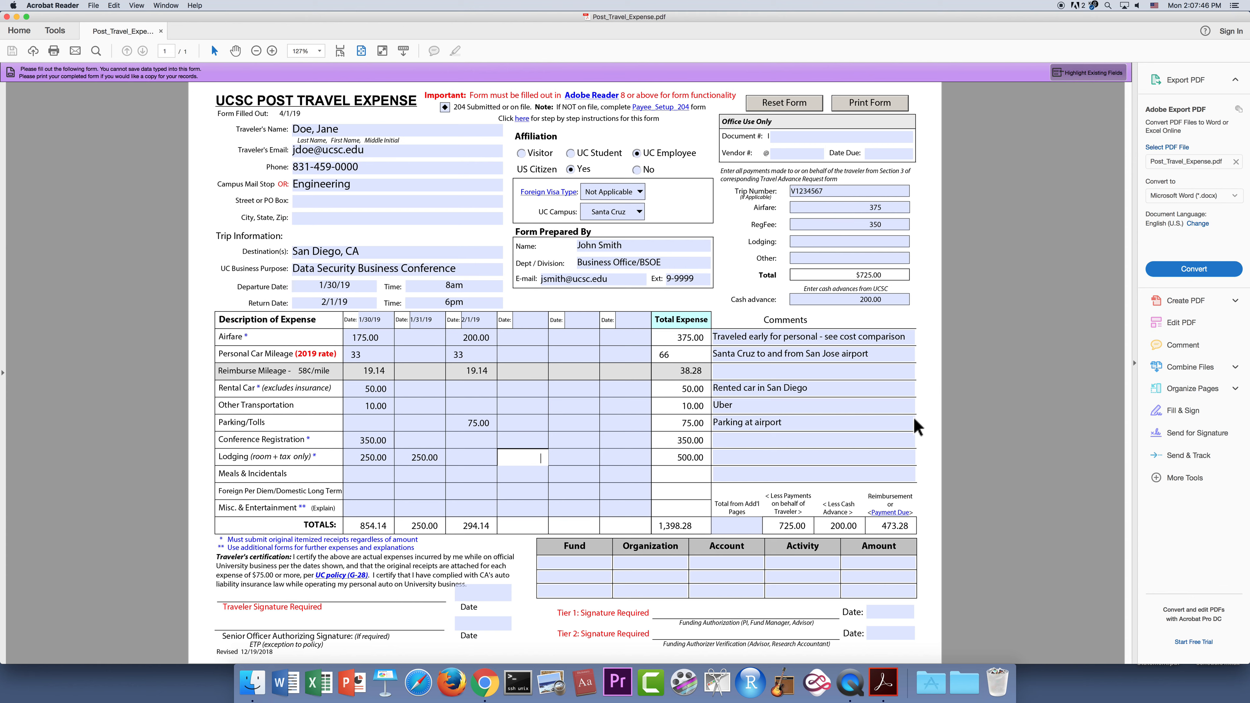
click(388, 475)
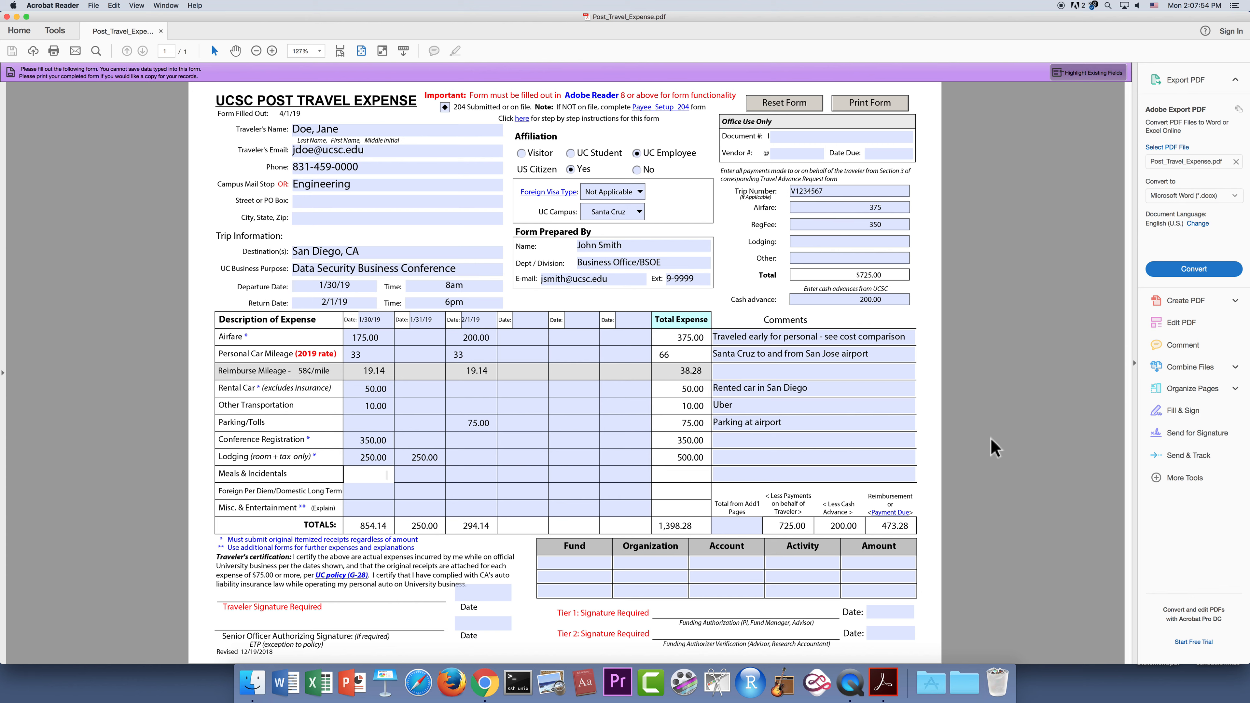
Enter Meals & Incidentals of 45 on 1/30/19 and 55 on 1/31/19.
text(45)
click(426, 474)
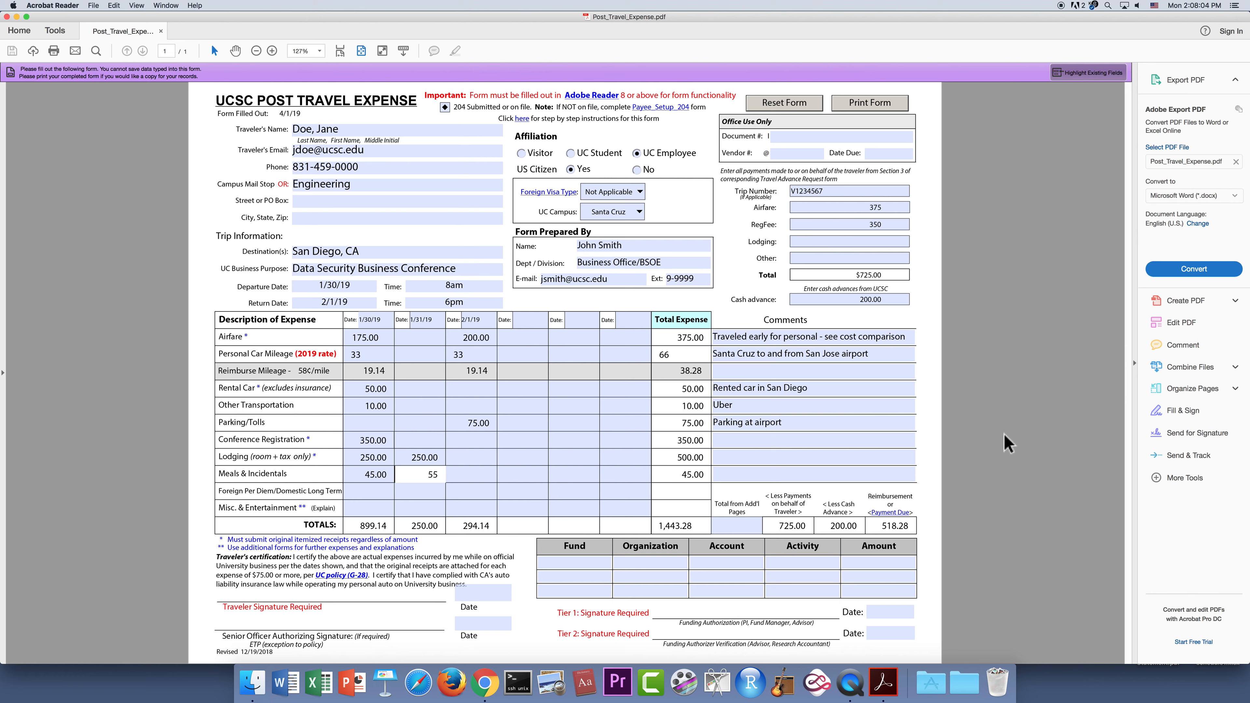
click(806, 474)
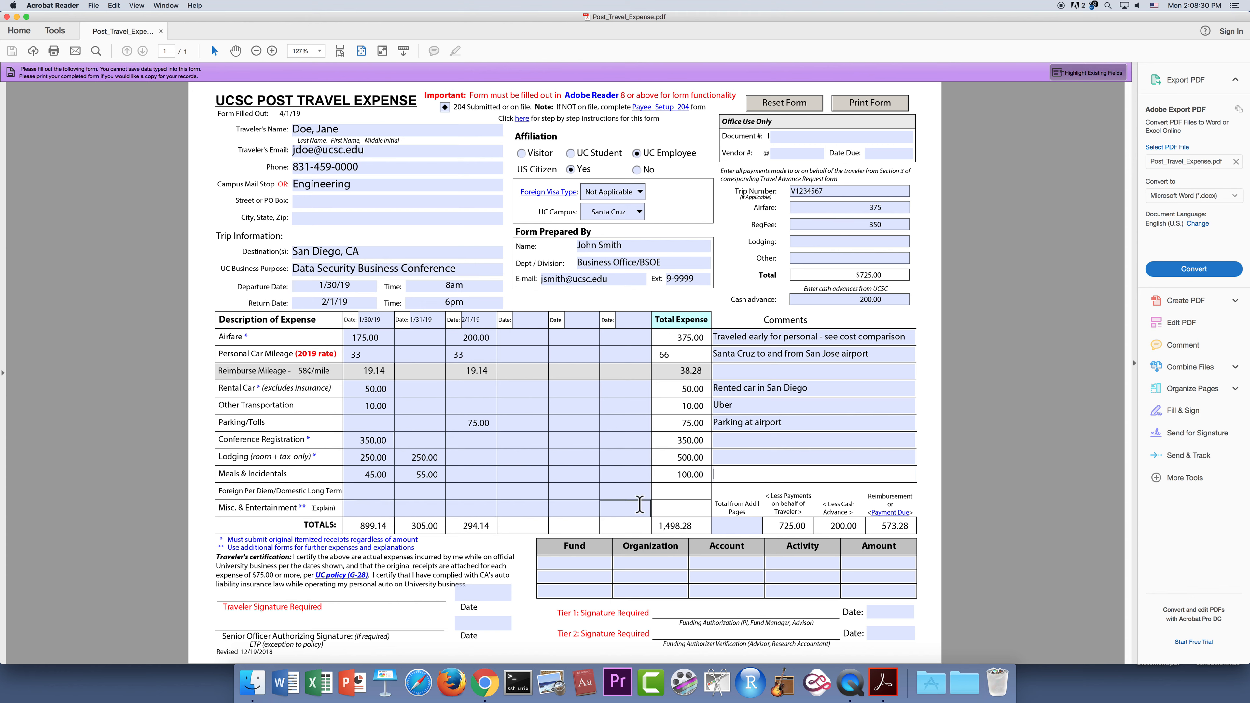
click(377, 509)
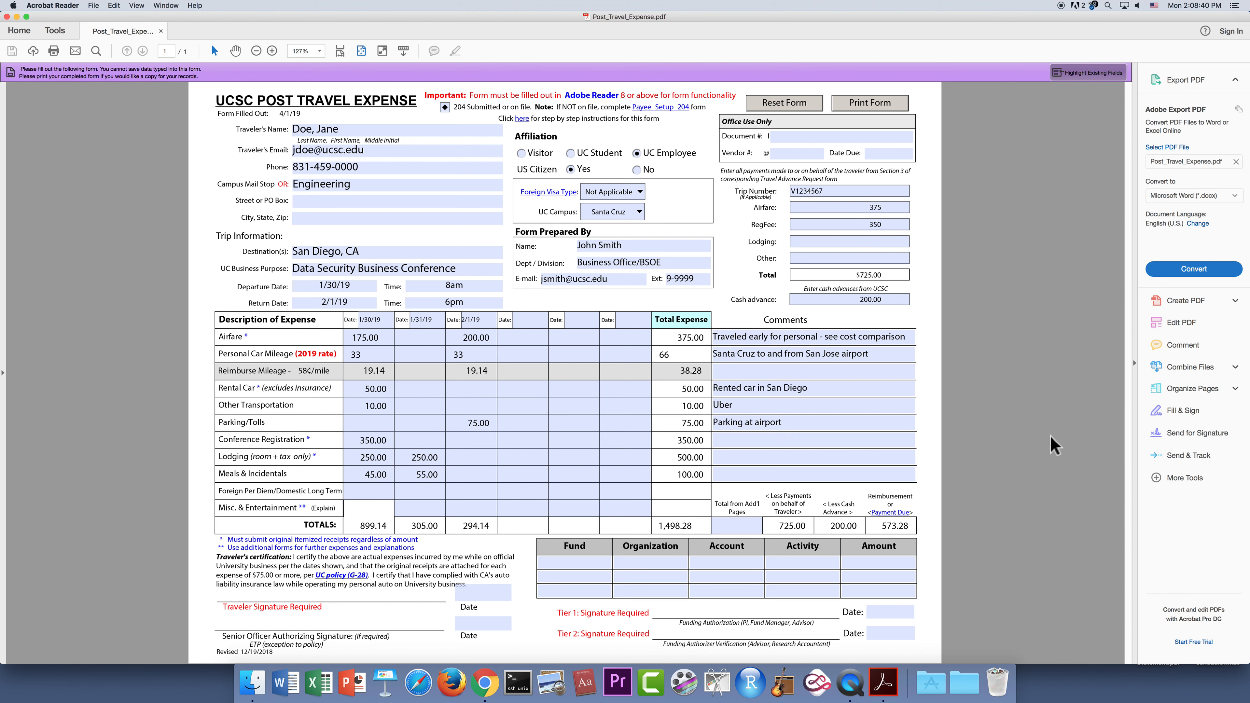
Enter Misc. & Entertainment amounts 42 and 45, commenting 'Misc = WiFi, bag fees, fuel for car'.
text(42)
click(473, 513)
text(45)
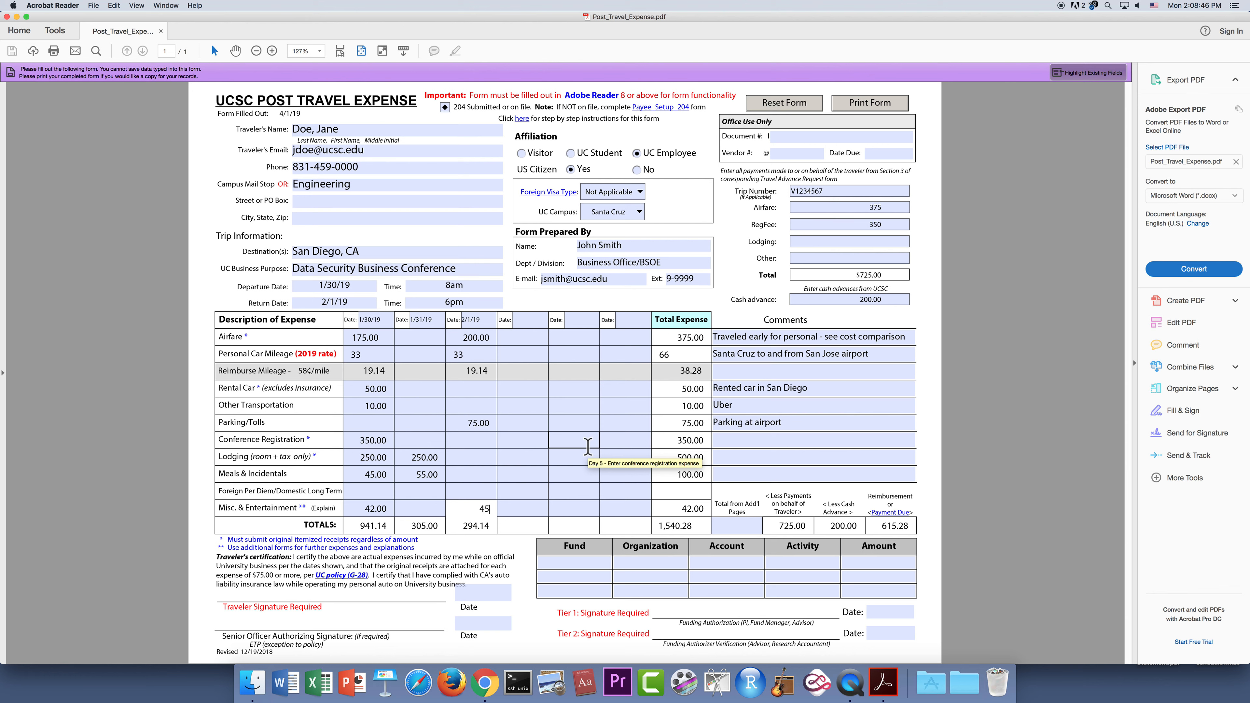
click(742, 476)
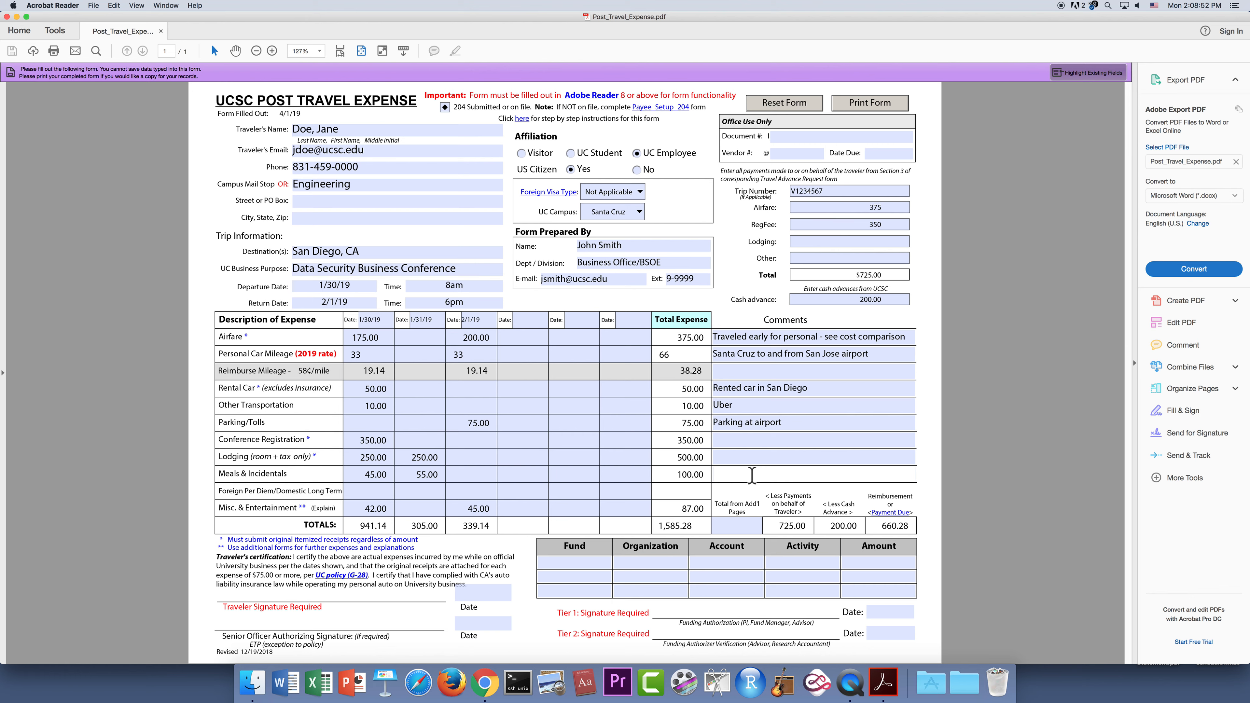
text(Misc = WiF)
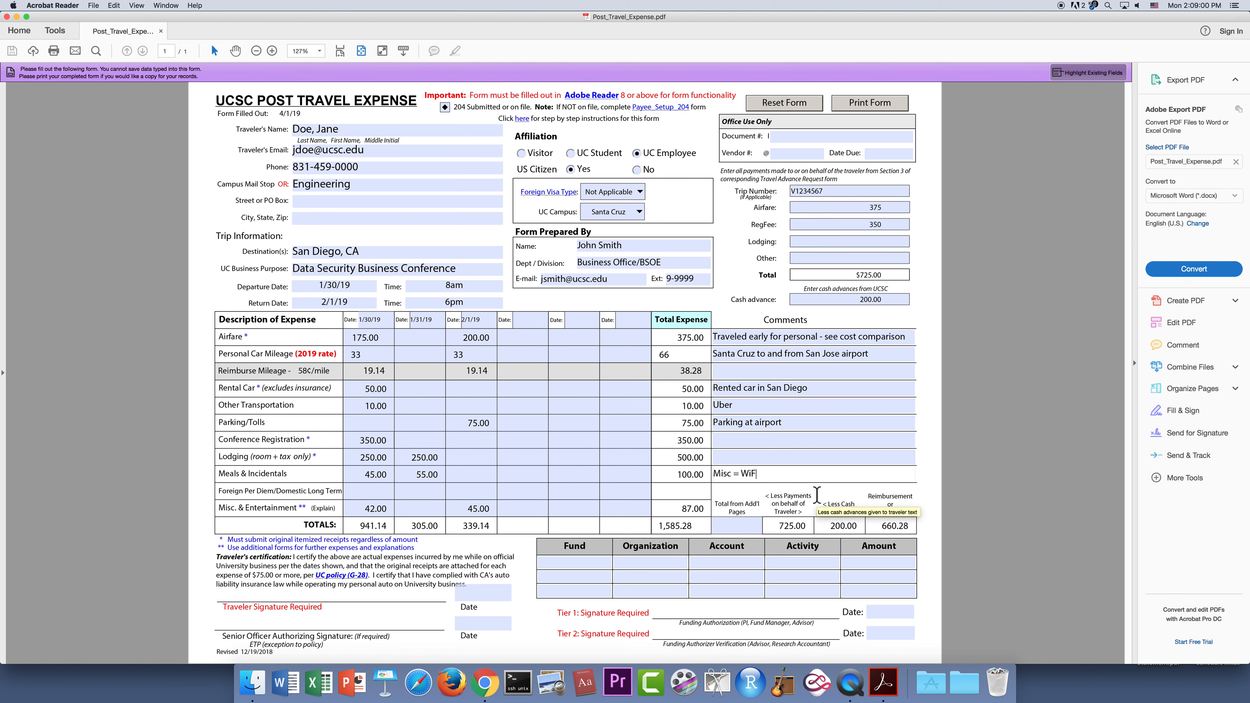
text(i, bag fees, fuel for car)
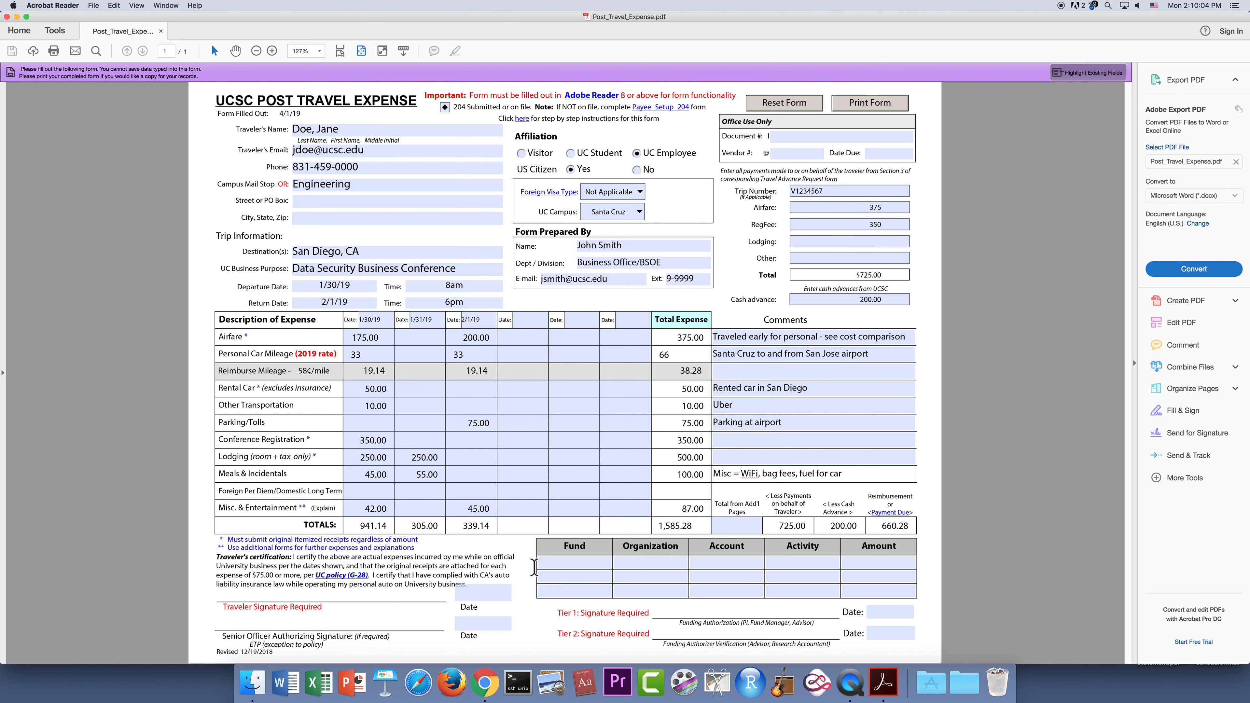
Fill the funding line with Fund 12345, Organization 123456 and Amount 660.28.
click(560, 564)
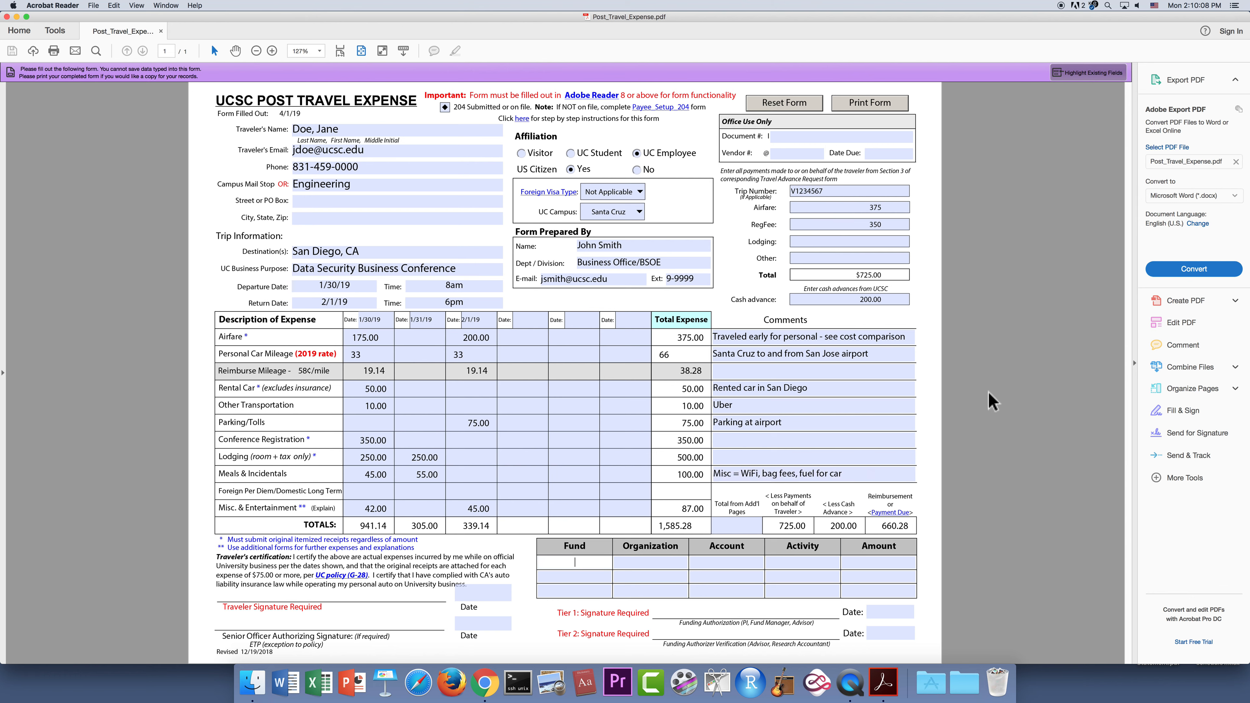
text(12345)
click(658, 562)
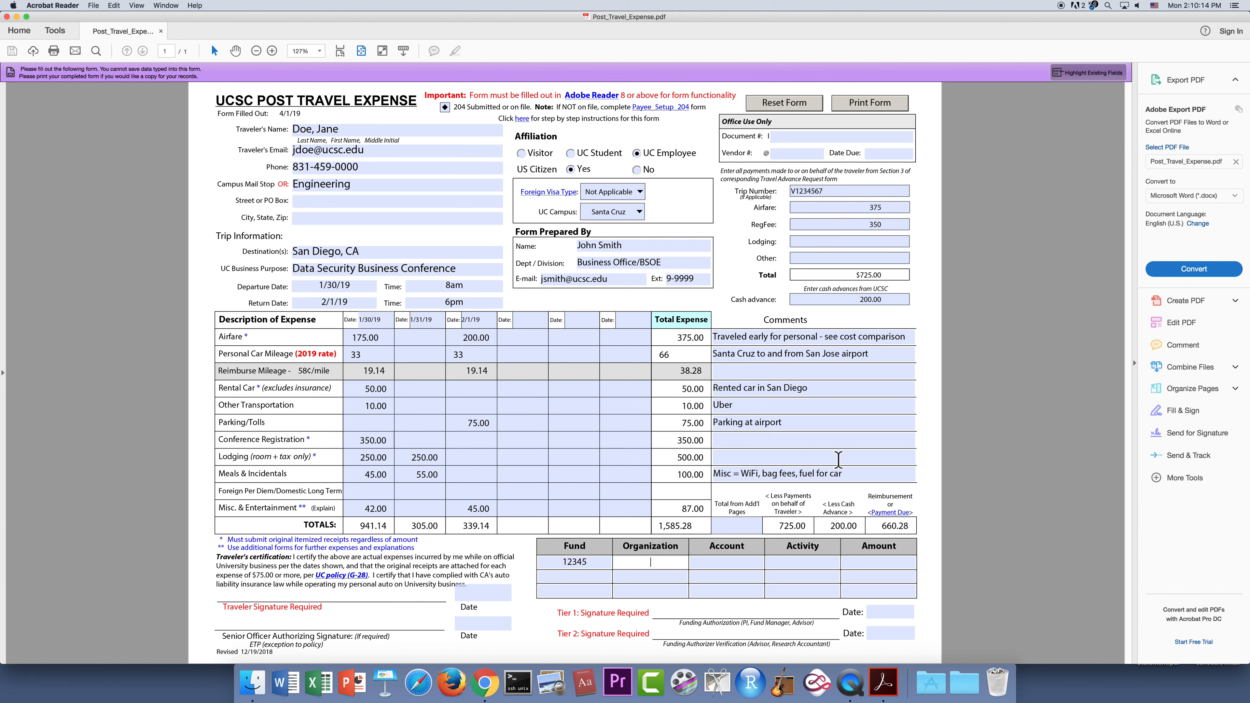
text(123456)
click(733, 560)
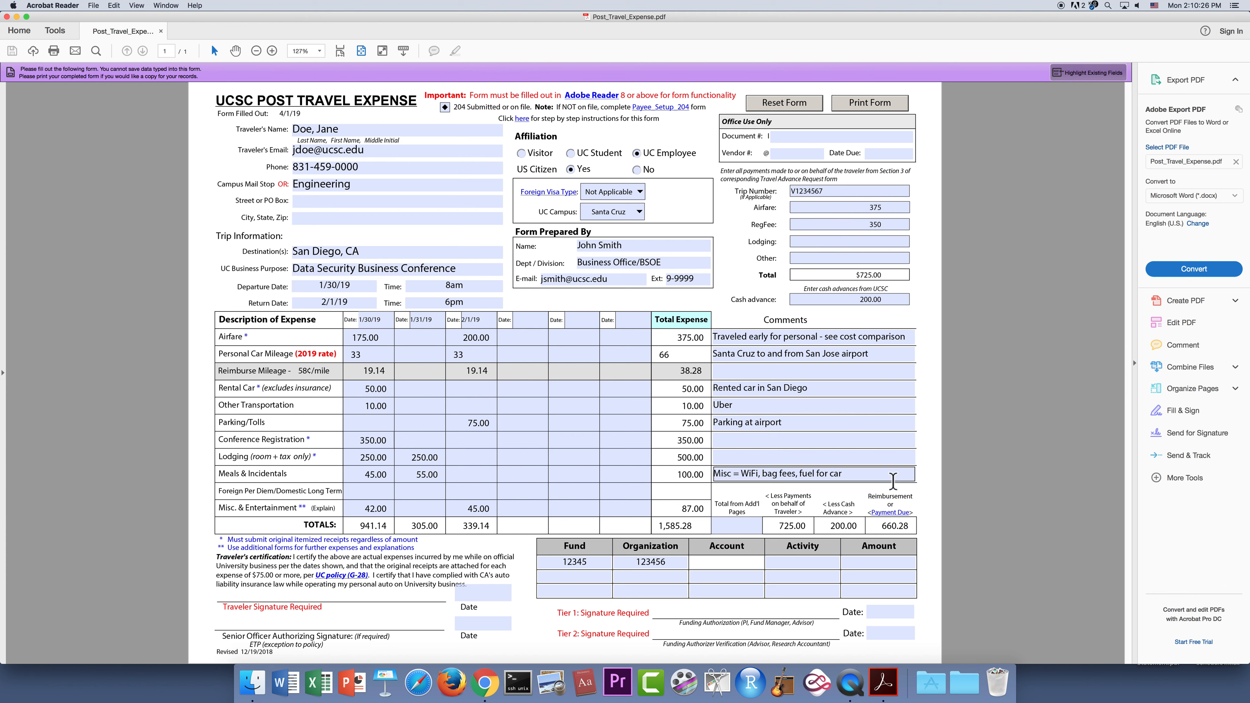
click(800, 562)
click(858, 562)
text(6)
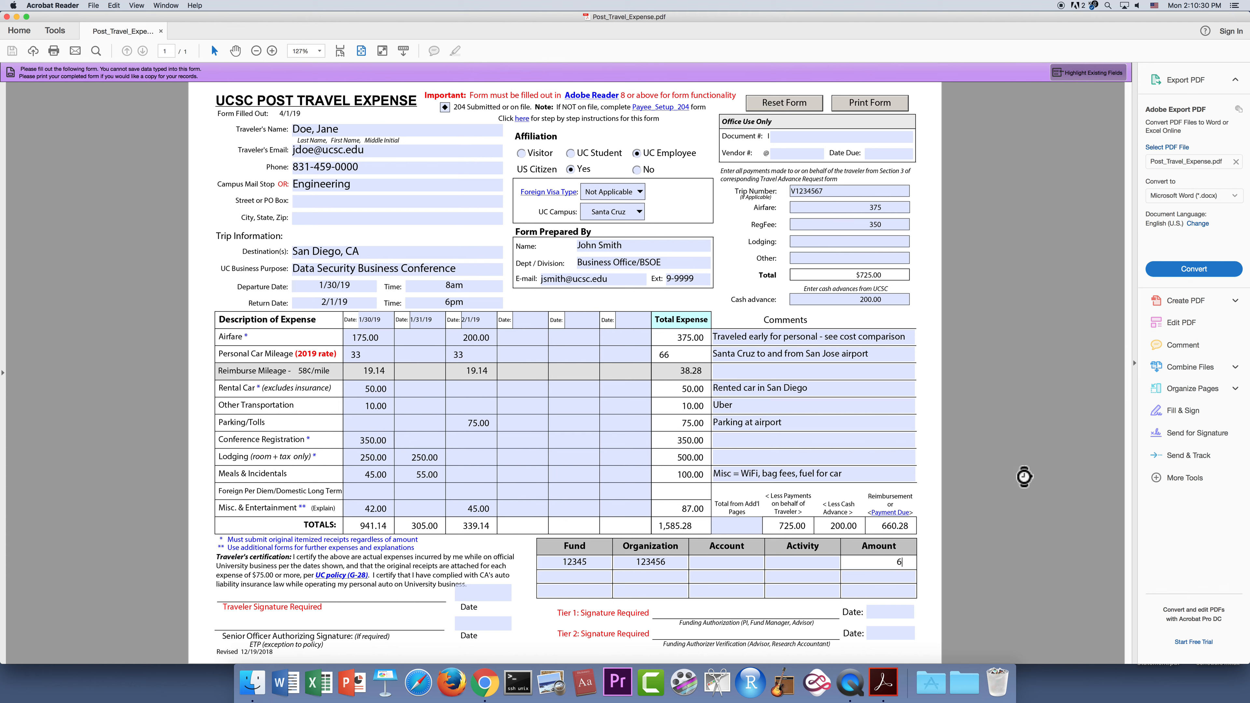
text(60.28)
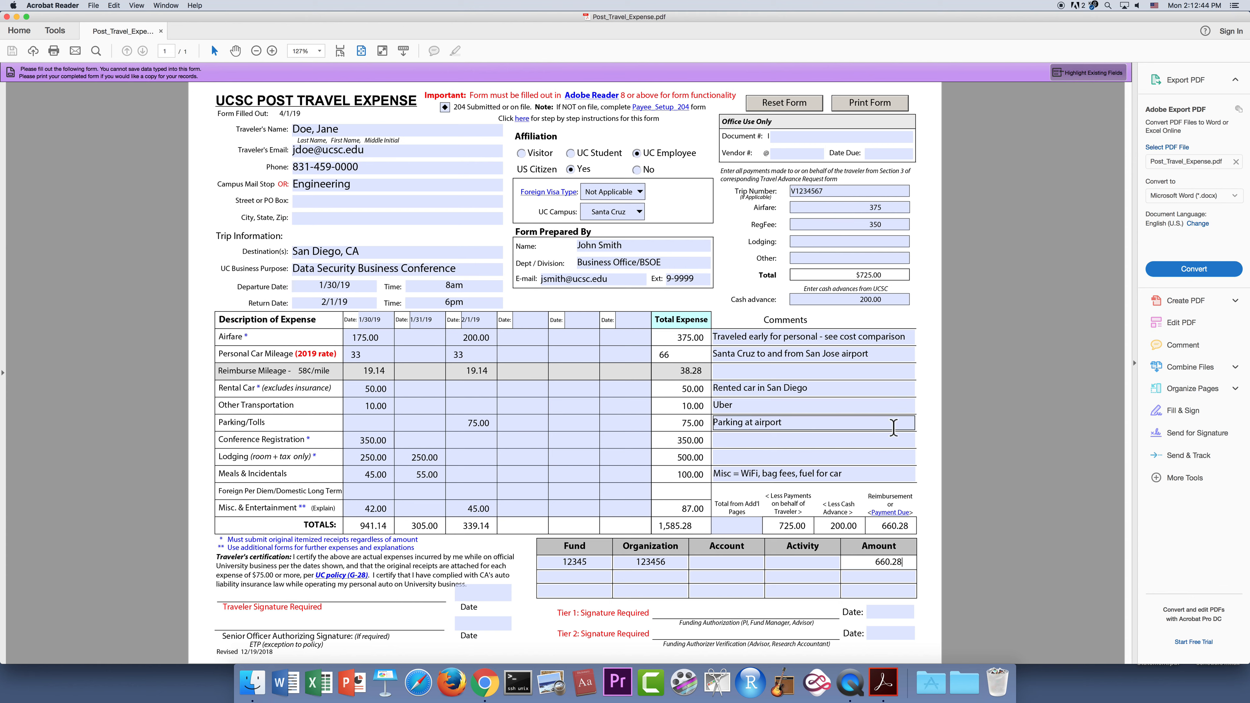
click(887, 436)
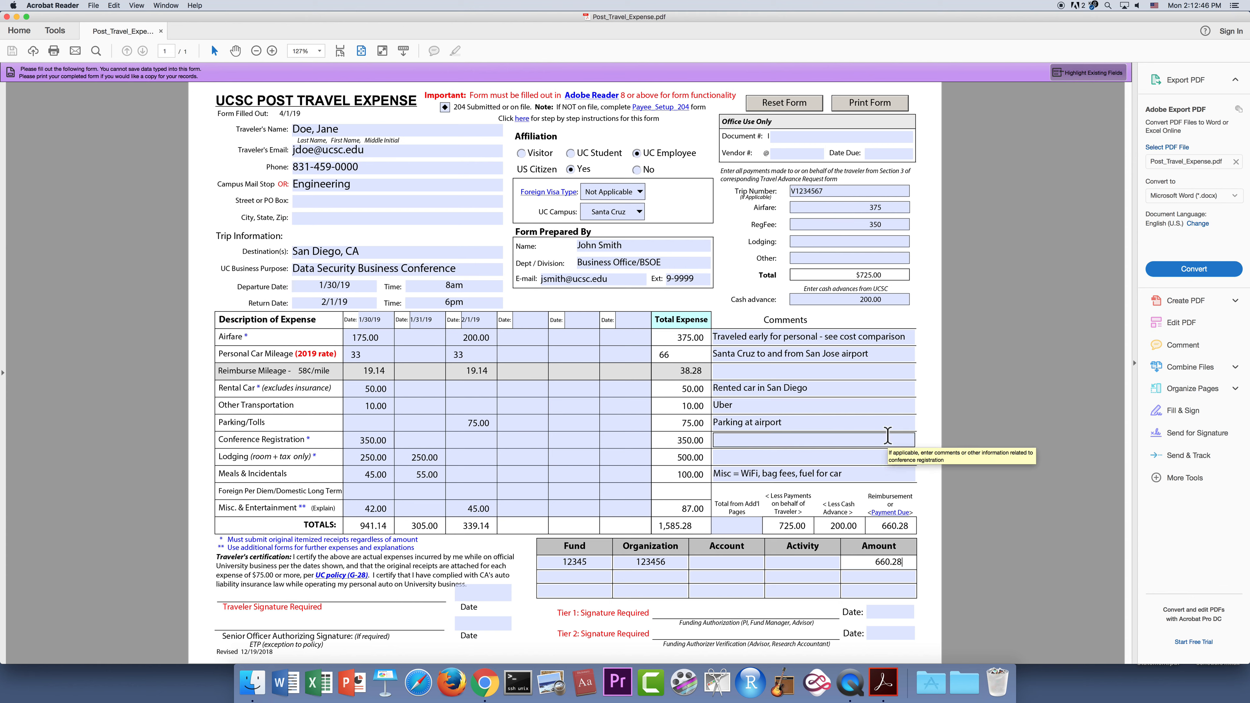